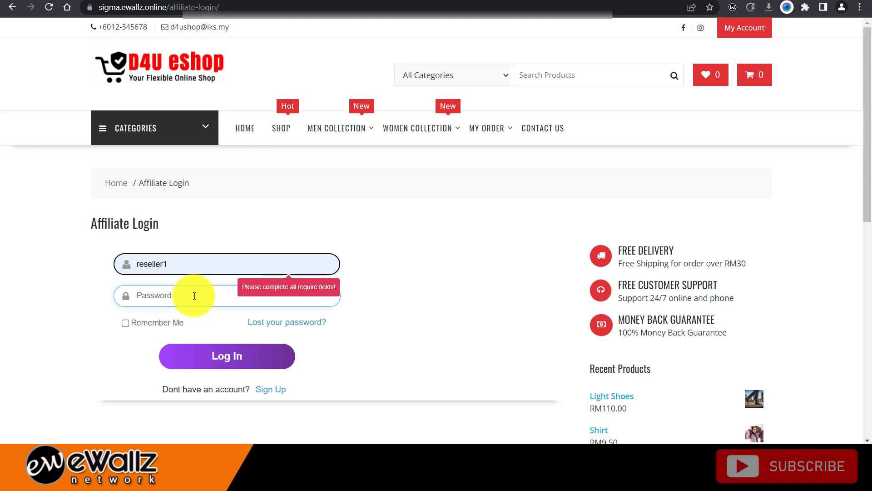
# - Sign in with the reseller account's password and dismiss Chrome's breach warning
pyautogui.click(194, 296)
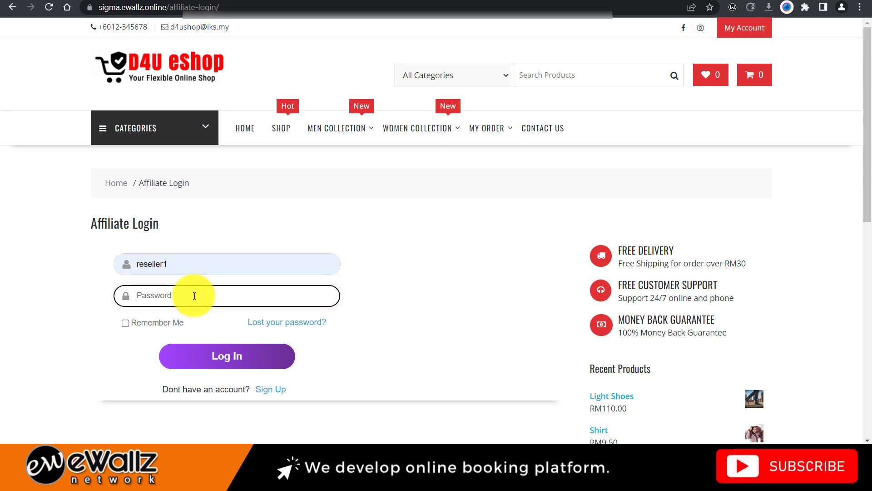
pyautogui.write('12345678')
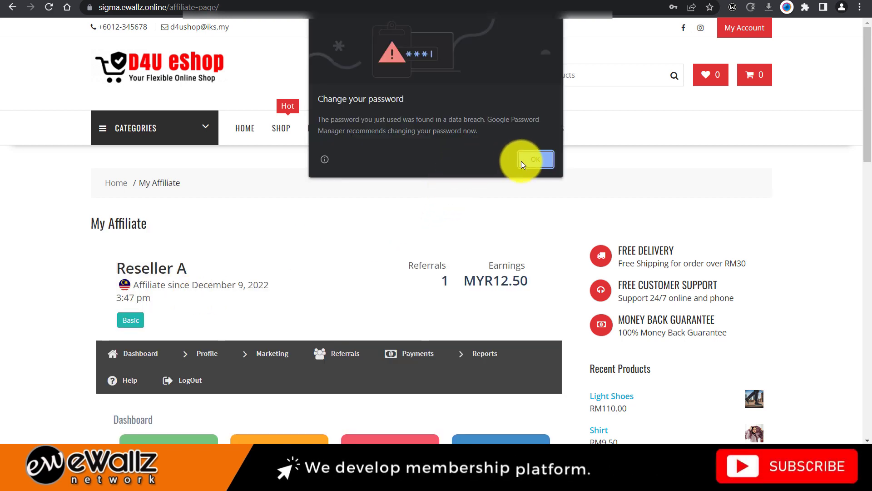
pyautogui.click(531, 160)
# - Decline saving the password and review the dashboard's referral and earnings cards
pyautogui.click(690, 171)
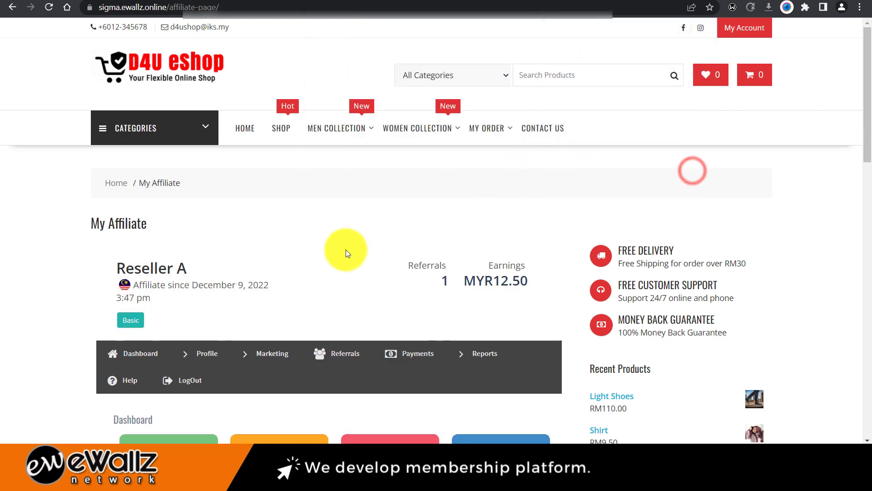
pyautogui.scroll(-2, 345, 249)
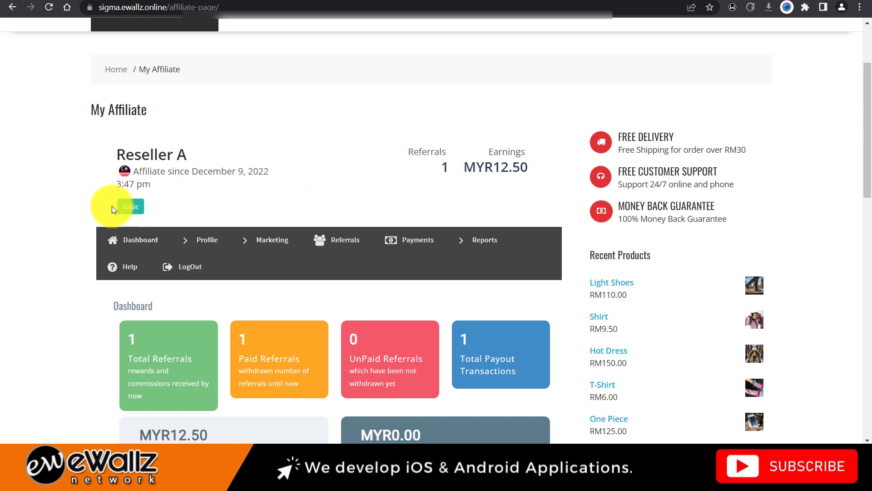
pyautogui.click(140, 208)
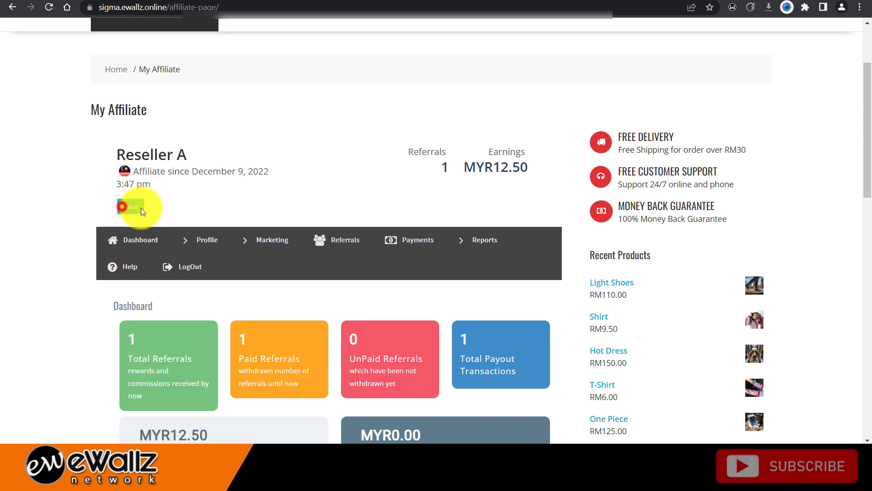
pyautogui.click(156, 205)
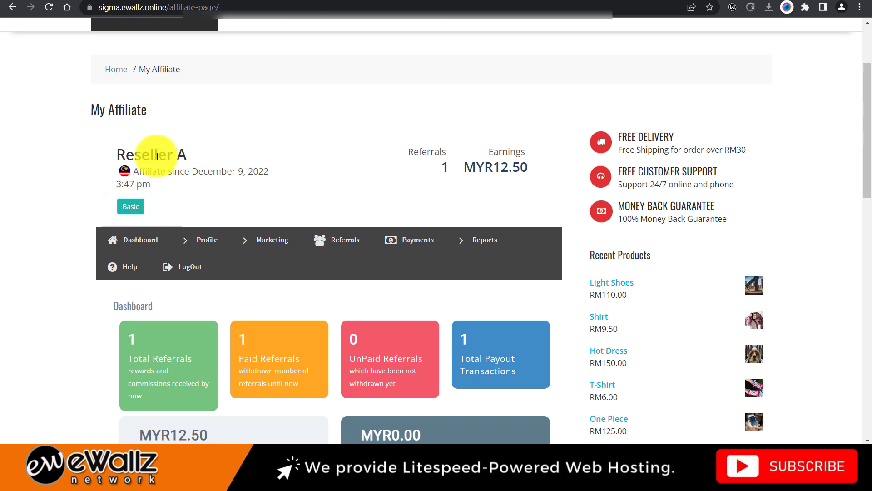
pyautogui.scroll(-1, 159, 205)
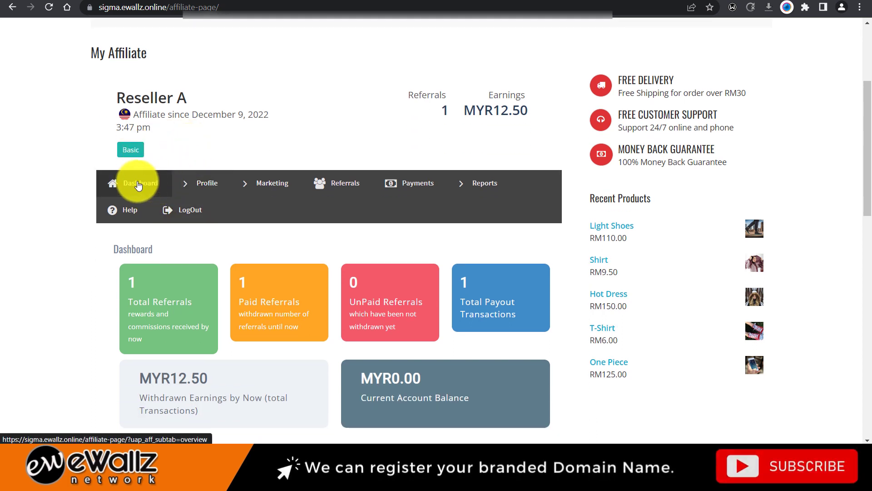
pyautogui.moveTo(239, 184)
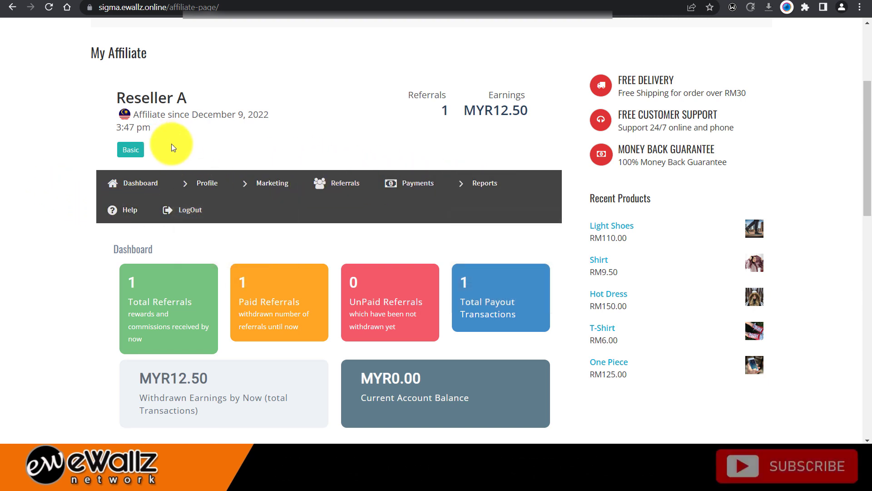
# - Scroll through the Earnings Overview 30-day chart and back up the dashboard
pyautogui.scroll(-1, 172, 147)
pyautogui.scroll(-2, 170, 144)
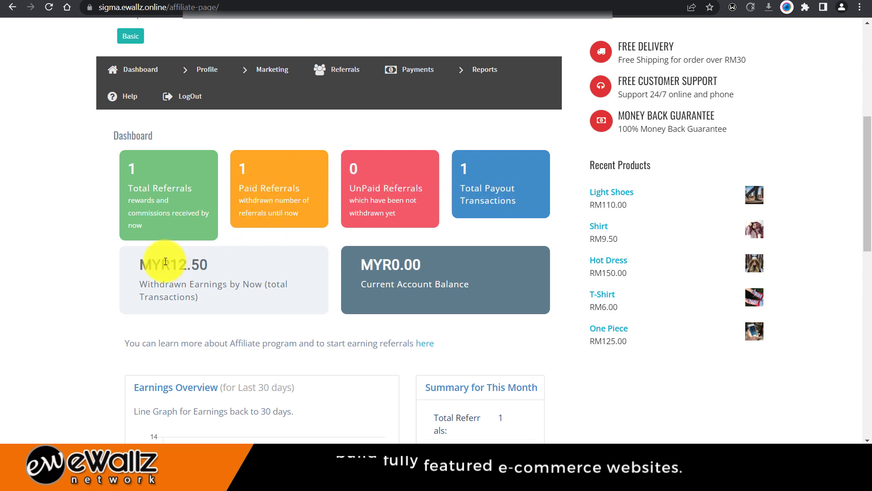
pyautogui.scroll(-3, 220, 263)
pyautogui.scroll(-2, 163, 265)
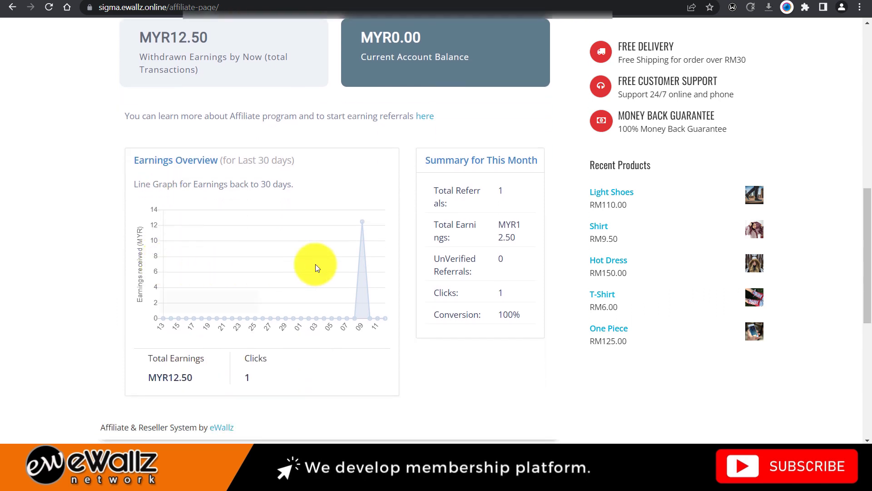
pyautogui.scroll(-2, 487, 231)
pyautogui.scroll(-1, 487, 231)
pyautogui.scroll(3, 487, 231)
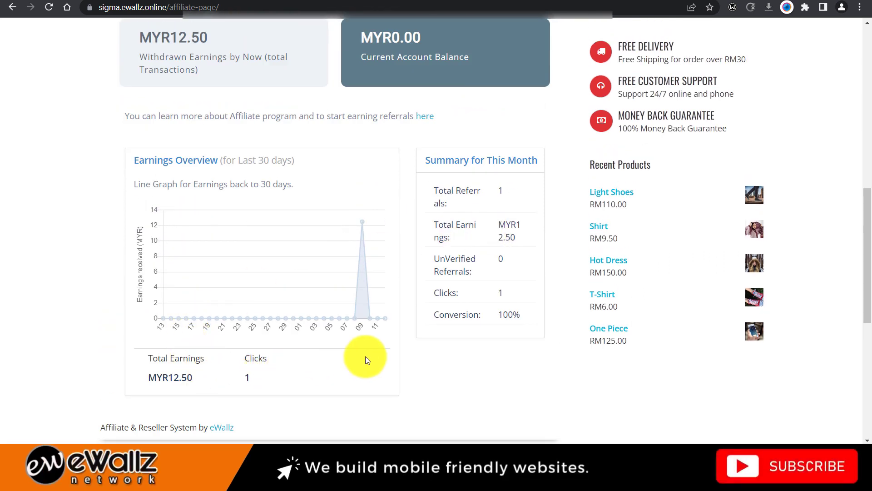
pyautogui.scroll(4, 438, 306)
pyautogui.scroll(4, 438, 305)
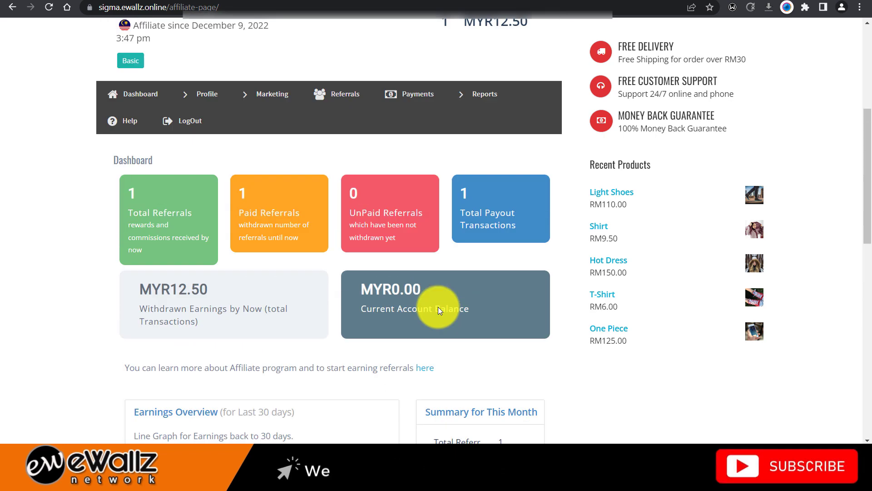
# - Open Profile > Edit Your Account and review the name and email fields
pyautogui.moveTo(203, 181)
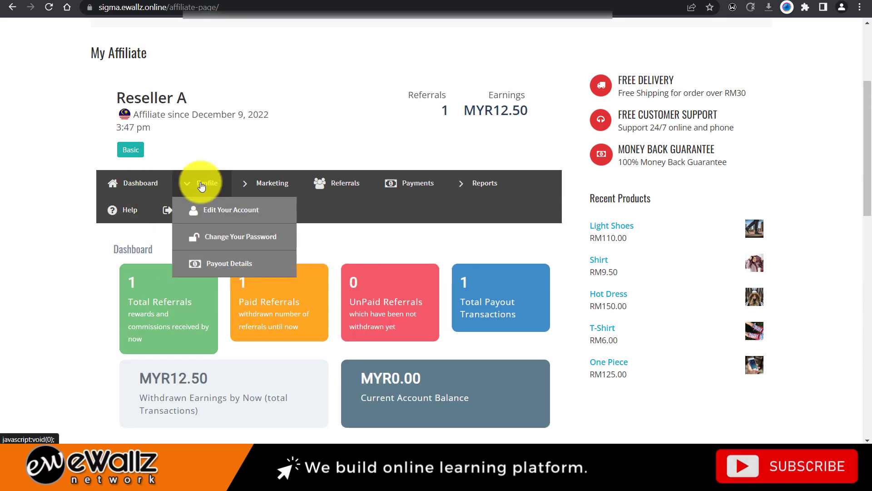
pyautogui.click(212, 211)
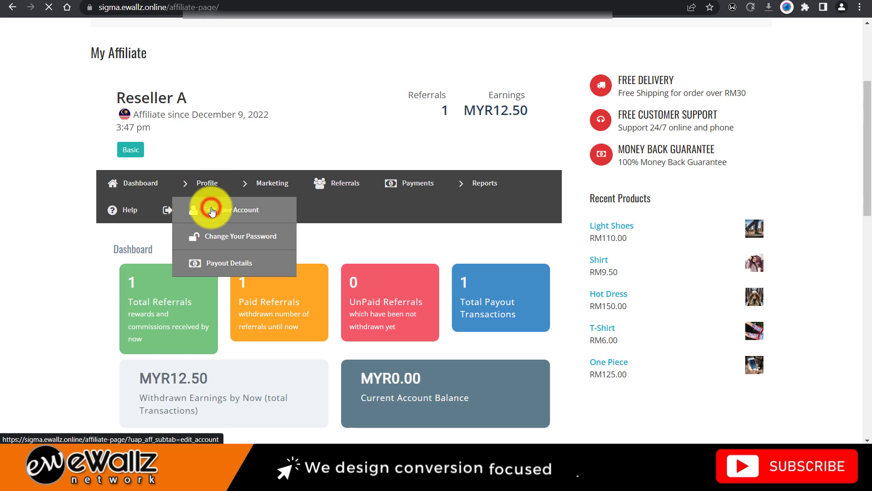
pyautogui.scroll(-7, 211, 209)
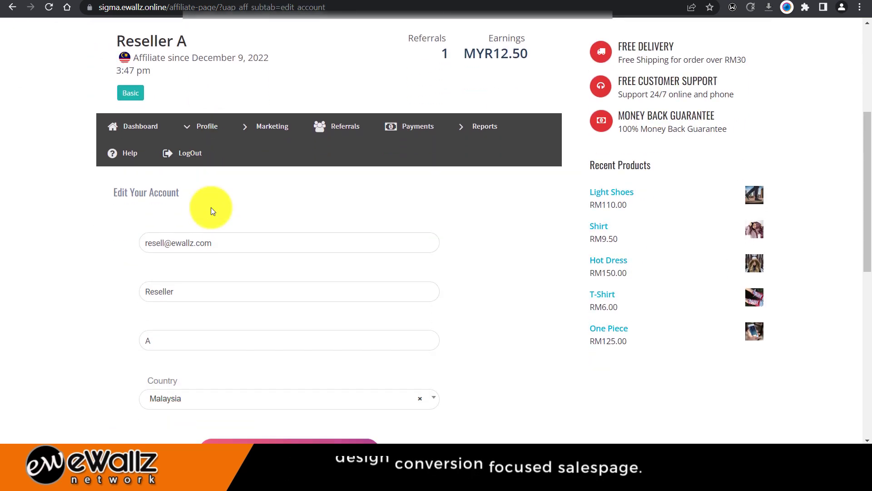
pyautogui.click(216, 129)
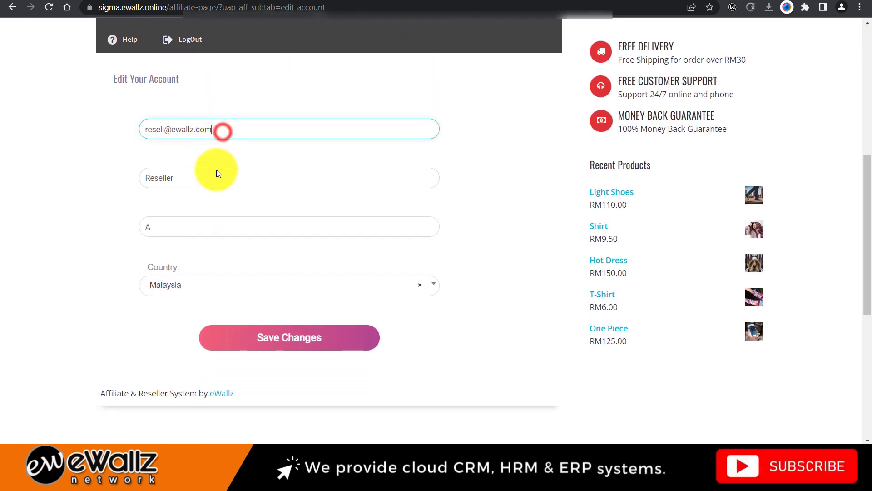
pyautogui.click(211, 241)
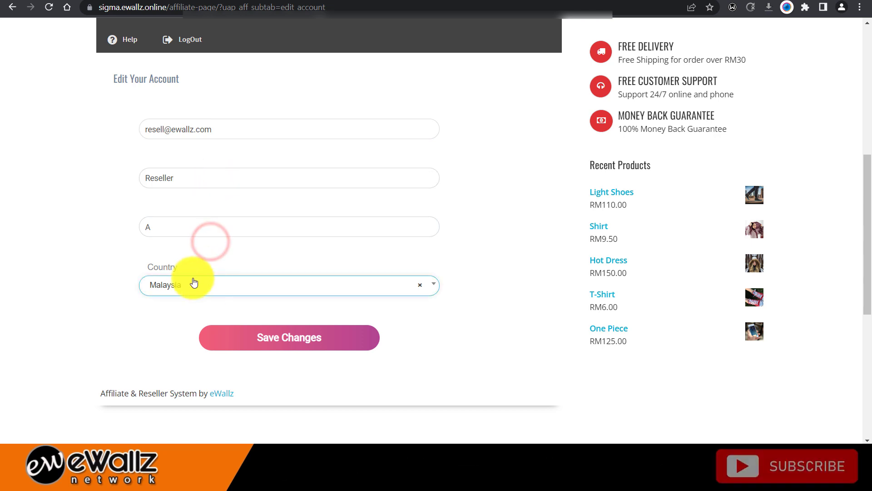
pyautogui.scroll(-3, 124, 282)
# - Bring up the Change Your Password form with its current, new and repeat fields
pyautogui.click(285, 222)
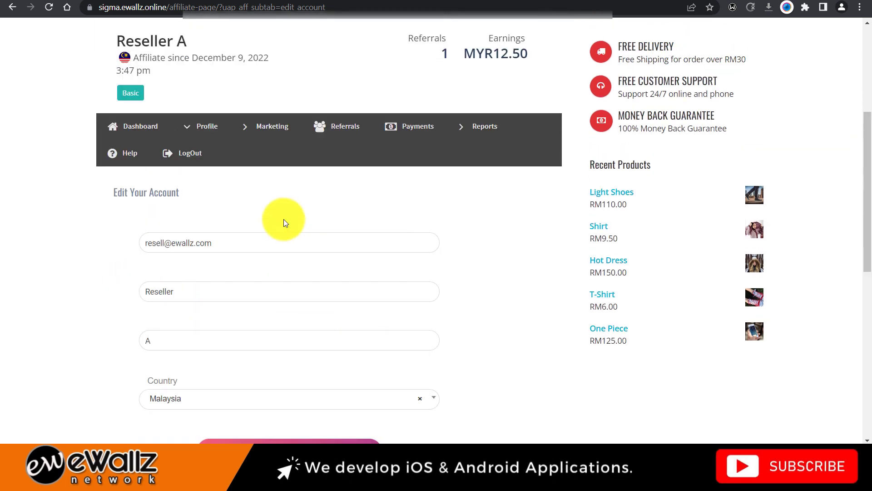
pyautogui.moveTo(191, 233)
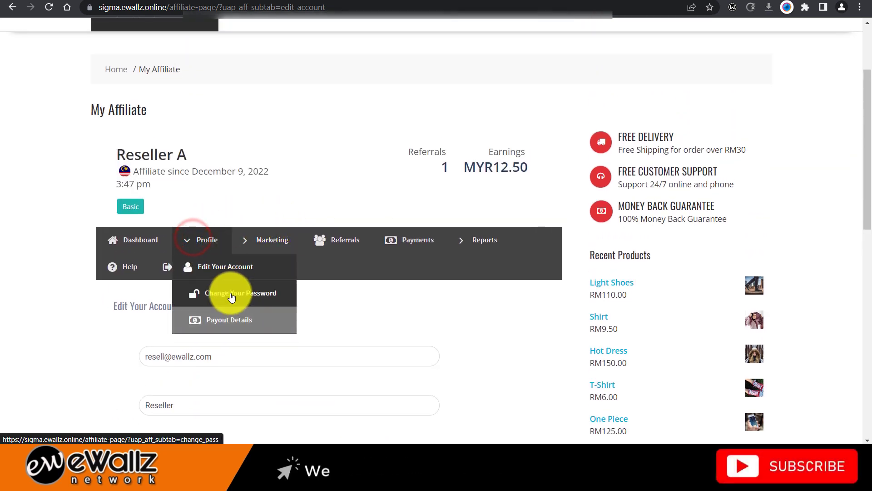
pyautogui.scroll(-5, 229, 291)
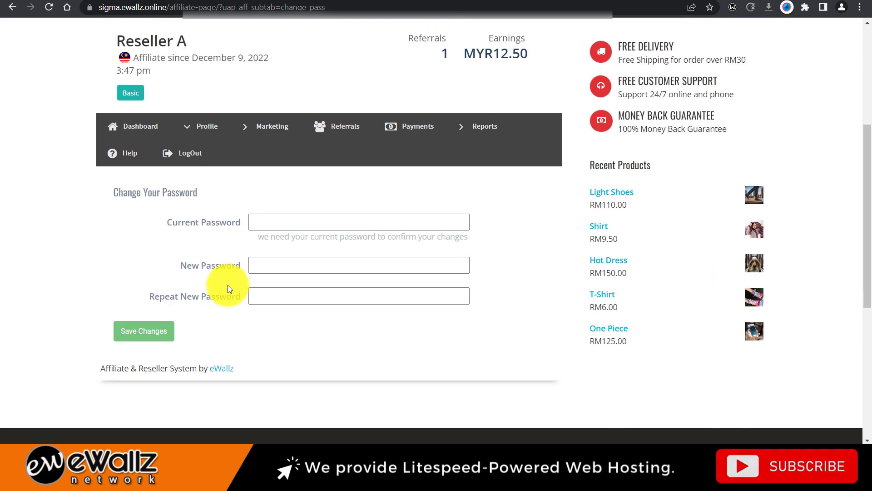
# - Open the Payout Details page and scroll to the Direct Deposit bank details
pyautogui.moveTo(205, 127)
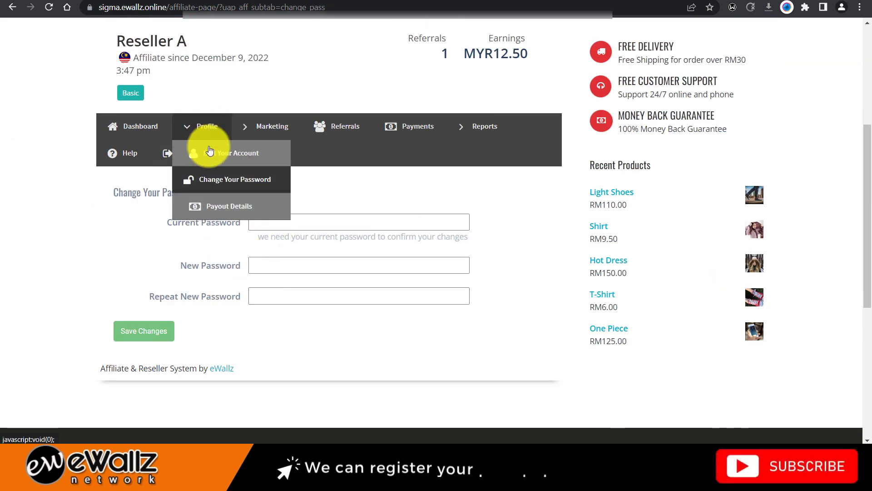
pyautogui.click(222, 212)
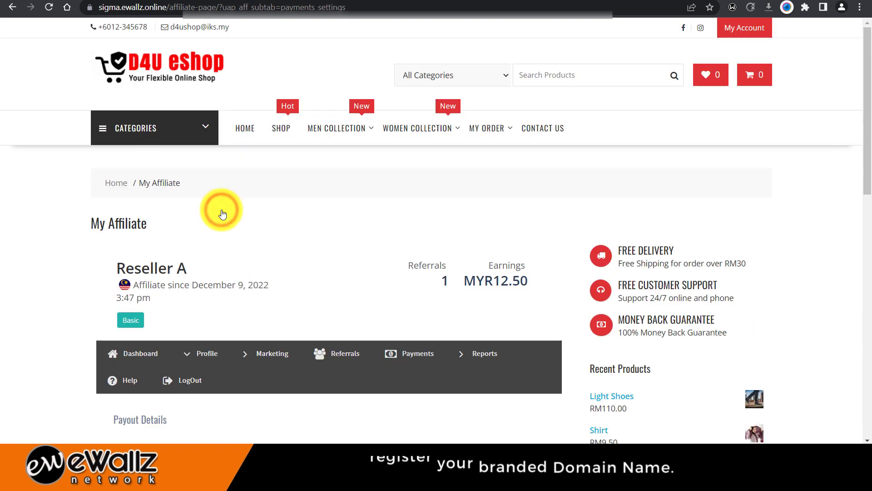
pyautogui.scroll(-5, 222, 209)
pyautogui.scroll(-1, 223, 206)
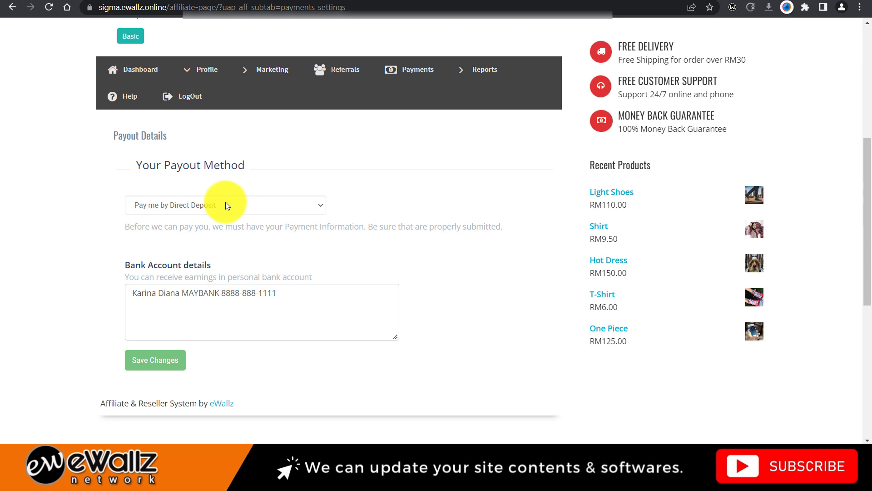
# - Edit the bank account details, putting the account number on its own line
pyautogui.click(207, 290)
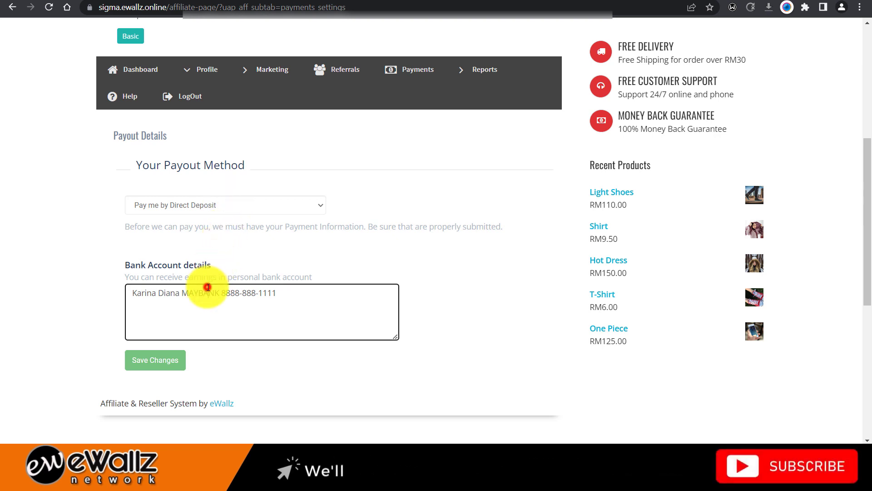
pyautogui.click(141, 288)
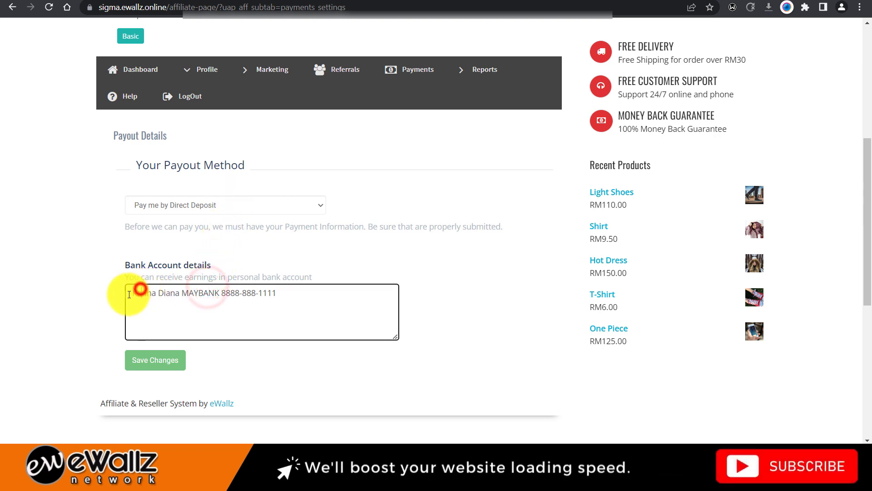
pyautogui.click(184, 292)
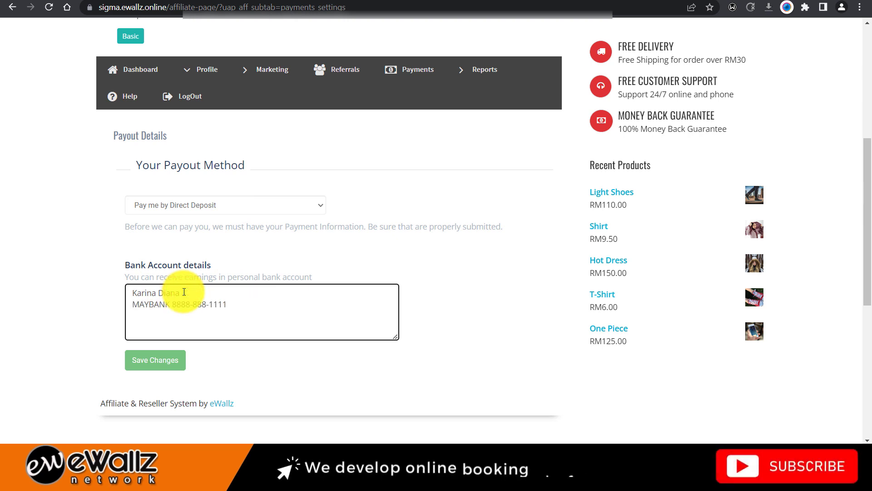
pyautogui.click(175, 303)
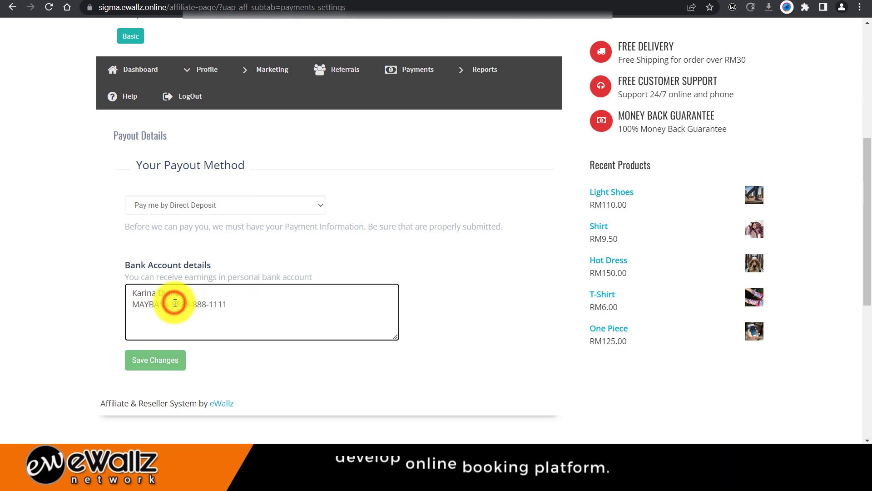
pyautogui.press('Return')
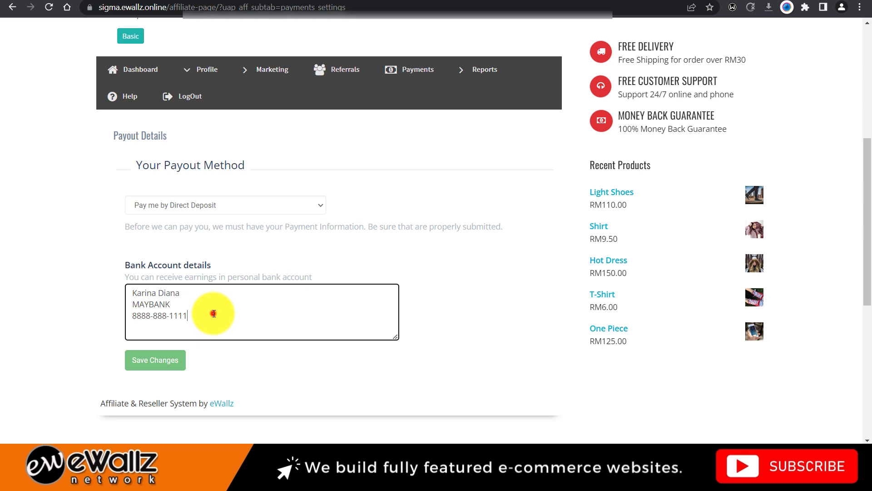
pyautogui.click(217, 292)
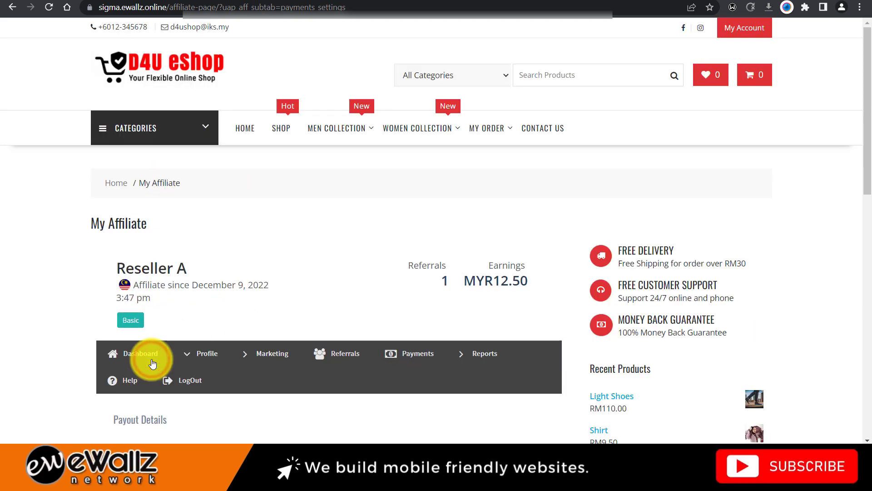
pyautogui.scroll(-5, 259, 279)
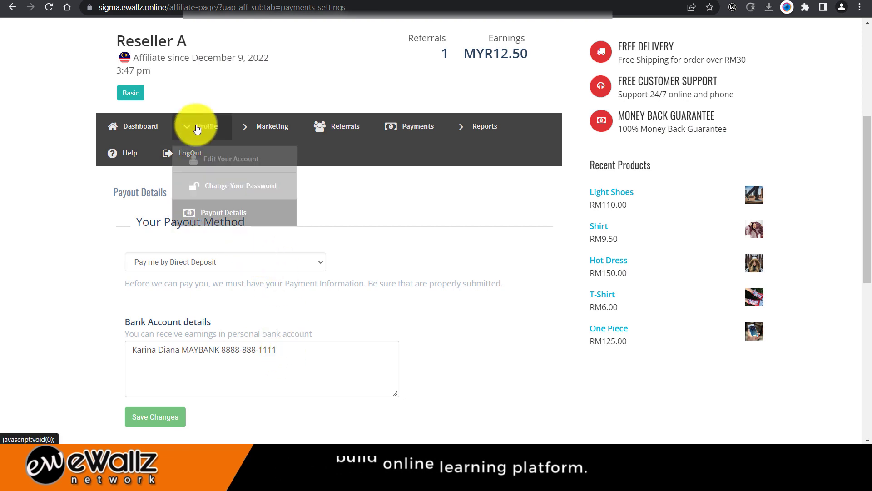
pyautogui.moveTo(268, 130)
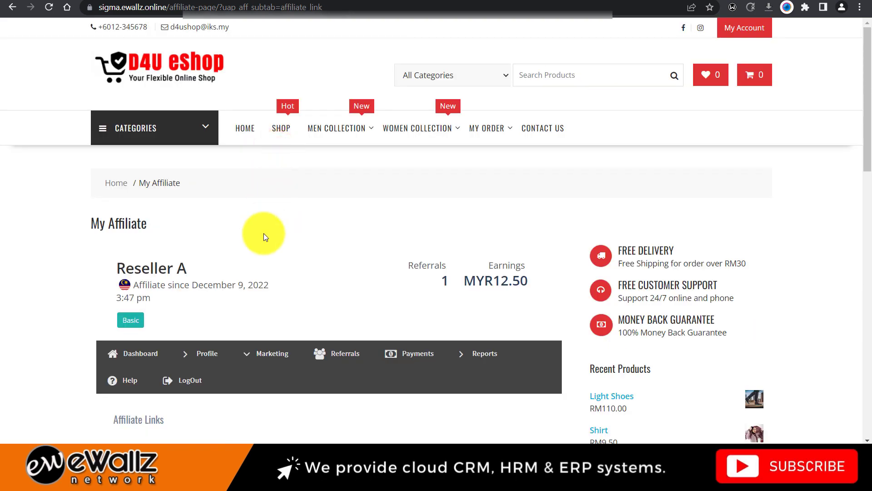
# - In the Link Generator, leave the campaign unset and choose Friendly link format
pyautogui.scroll(-4, 263, 236)
pyautogui.scroll(-3, 264, 237)
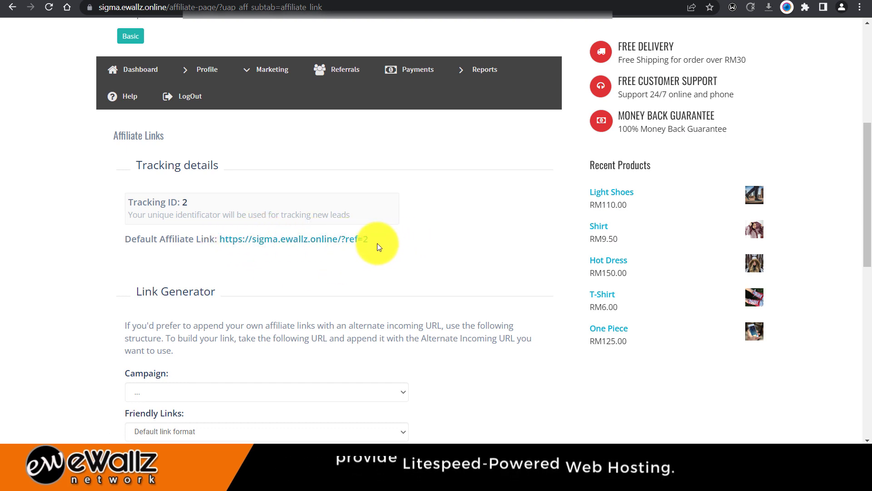
pyautogui.scroll(-2, 377, 244)
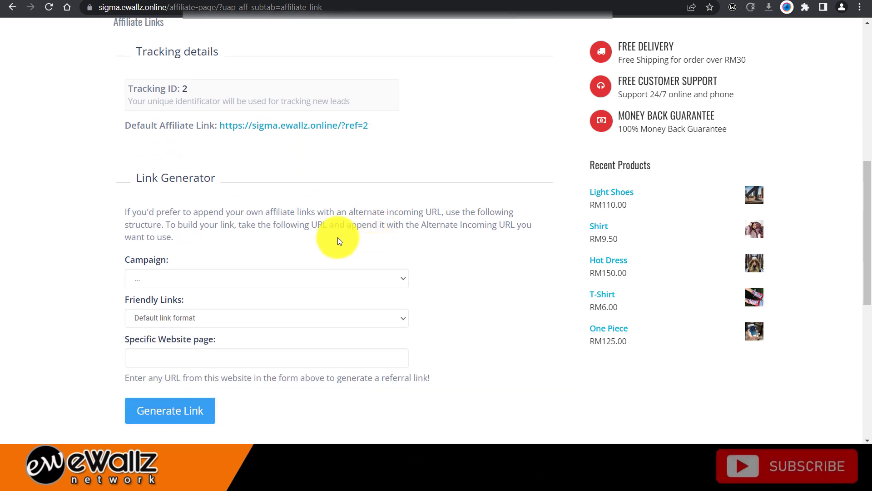
pyautogui.click(272, 284)
pyautogui.click(272, 284)
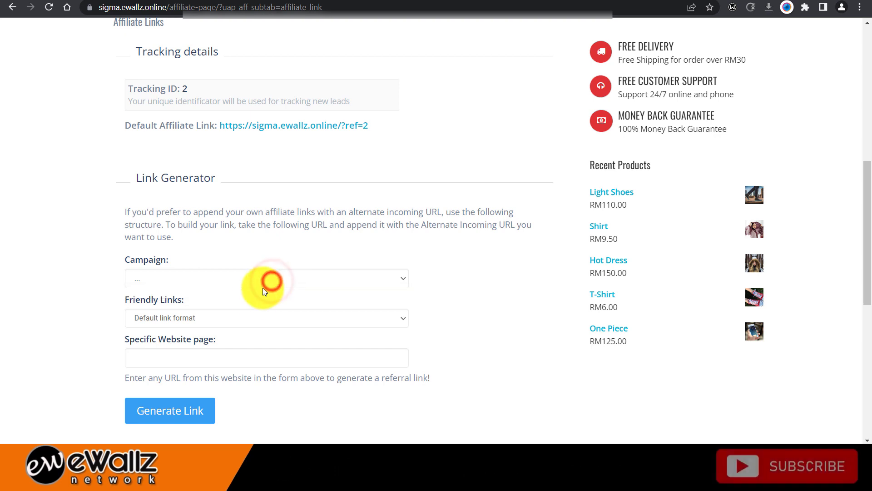
pyautogui.click(249, 318)
pyautogui.click(248, 317)
pyautogui.click(249, 318)
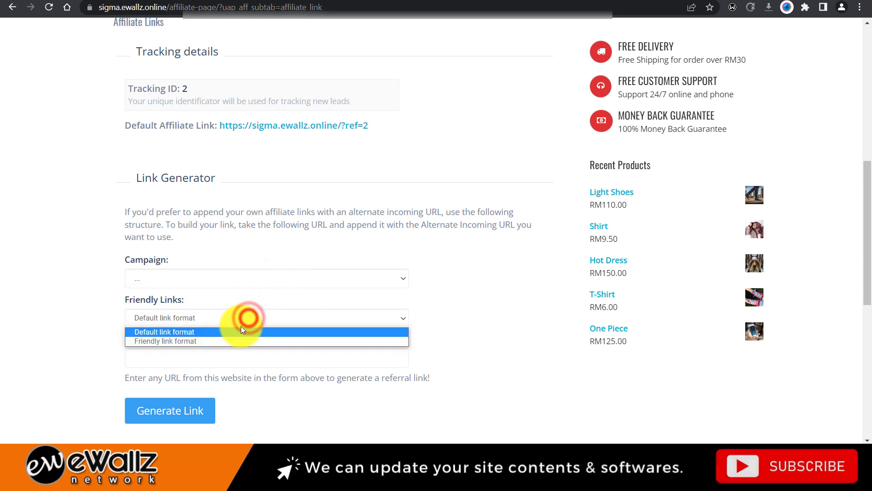
pyautogui.click(233, 343)
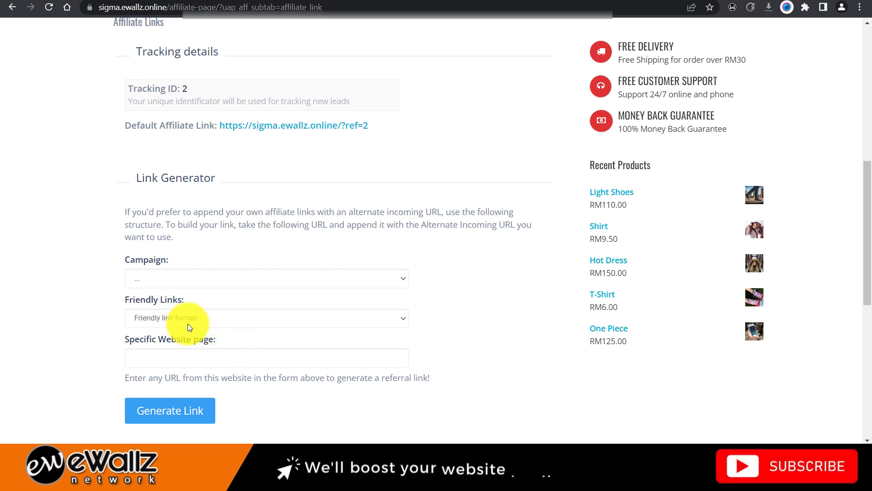
pyautogui.click(199, 358)
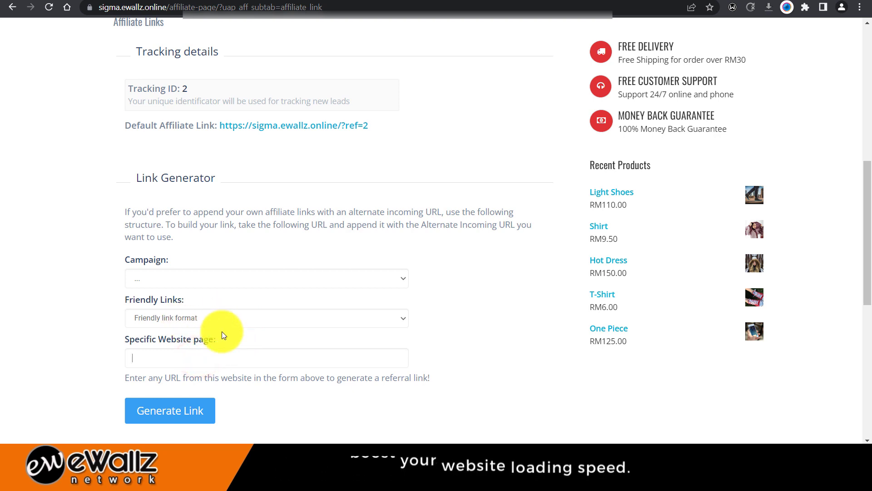
pyautogui.click(168, 6)
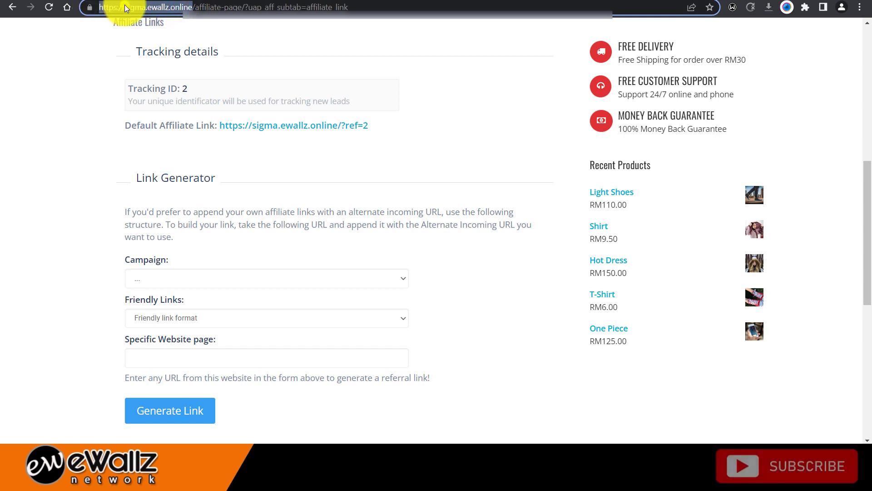
pyautogui.rightClick(124, 5)
pyautogui.click(138, 67)
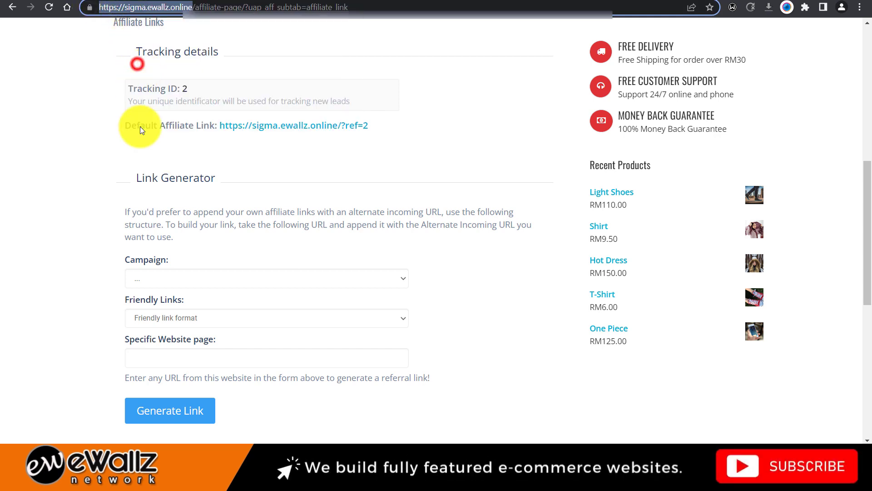
pyautogui.click(175, 358)
pyautogui.rightClick(177, 359)
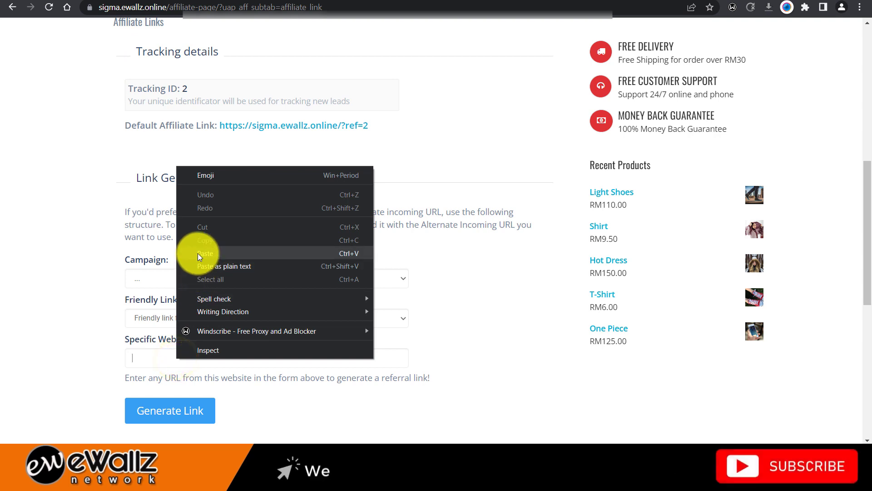
pyautogui.click(198, 253)
pyautogui.scroll(-1, 221, 368)
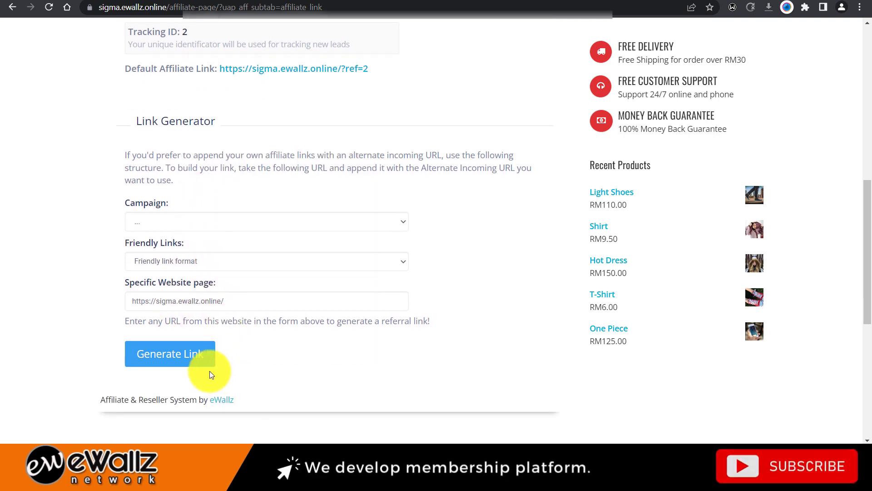
pyautogui.click(198, 358)
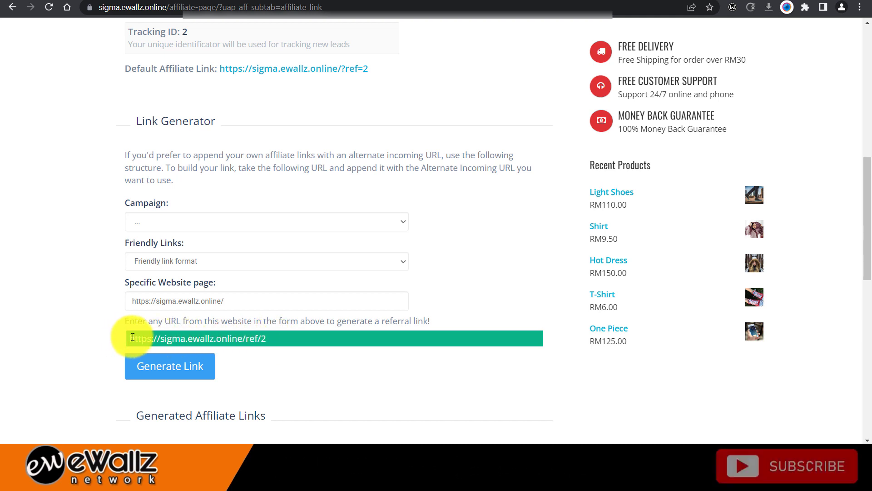
pyautogui.moveTo(133, 337); pyautogui.dragTo(279, 340)
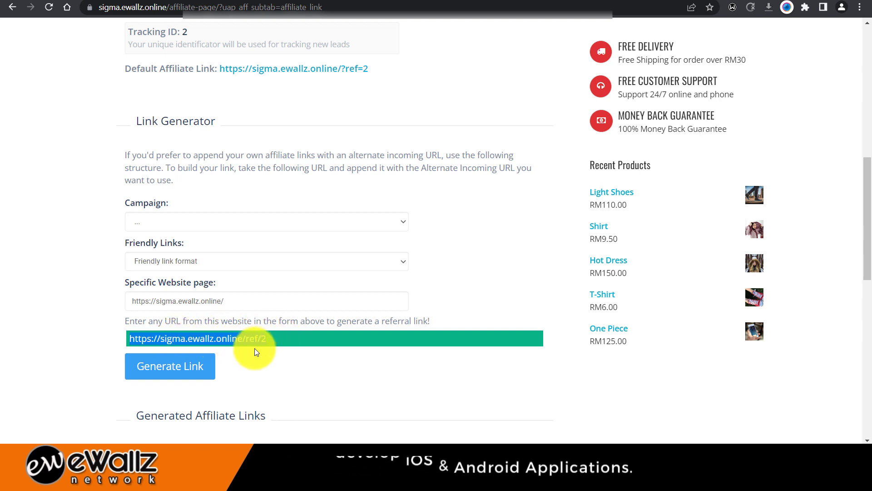
pyautogui.scroll(-1, 289, 352)
pyautogui.scroll(-4, 289, 350)
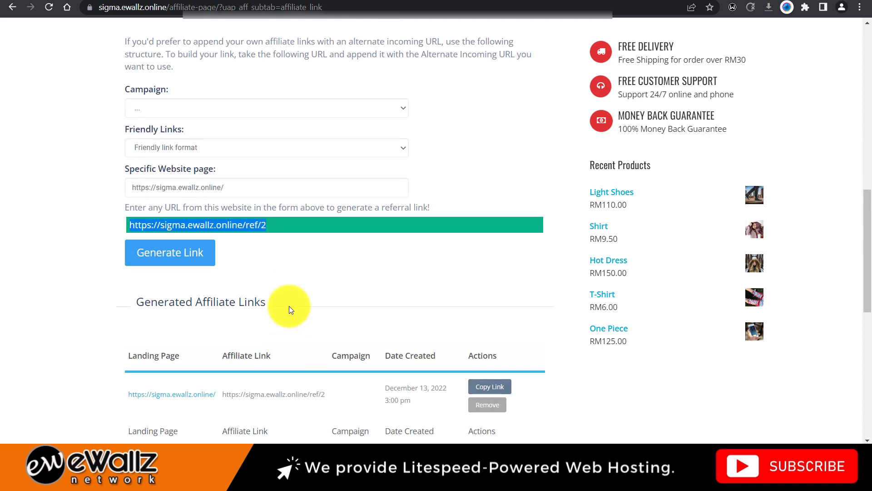
pyautogui.click(318, 156)
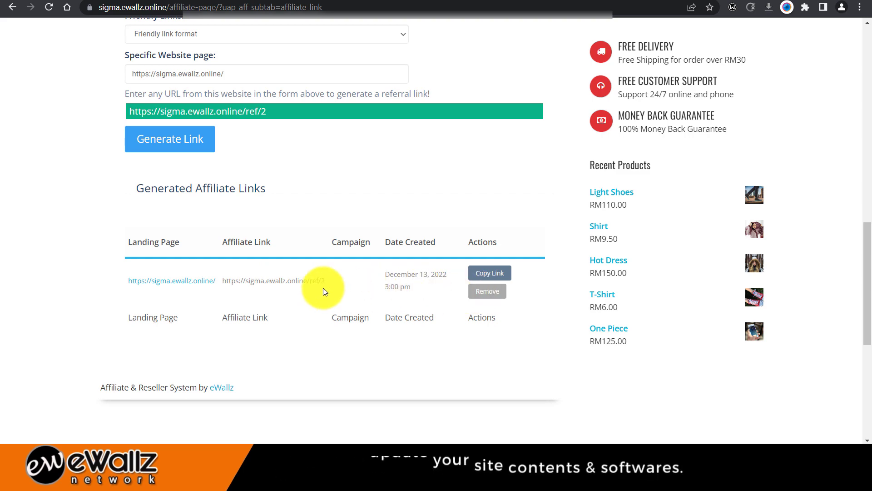
pyautogui.scroll(5, 322, 287)
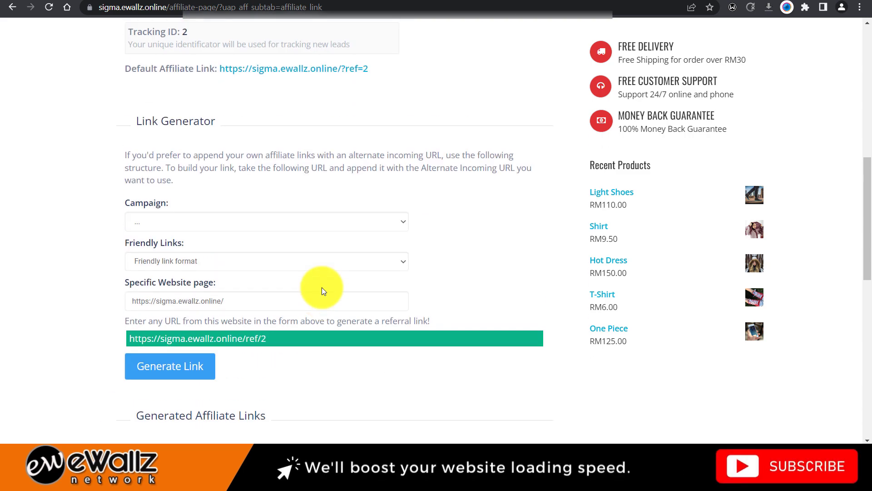
pyautogui.scroll(-3, 322, 287)
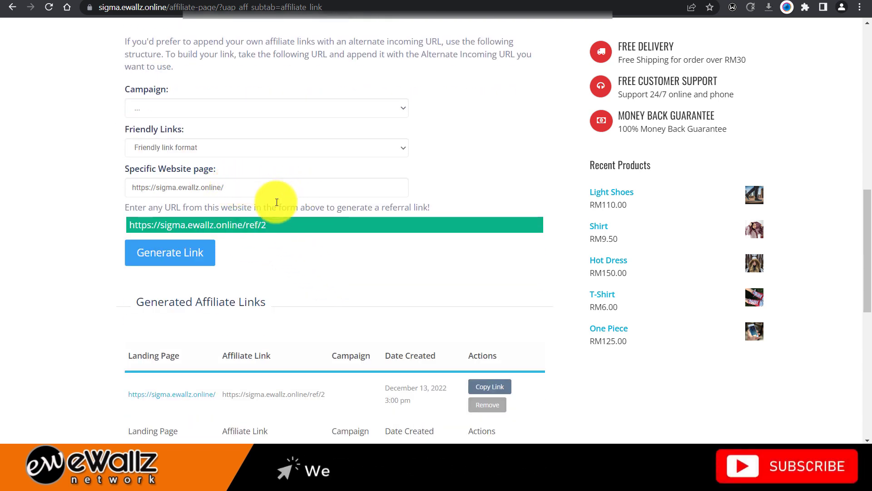
pyautogui.click(245, 184)
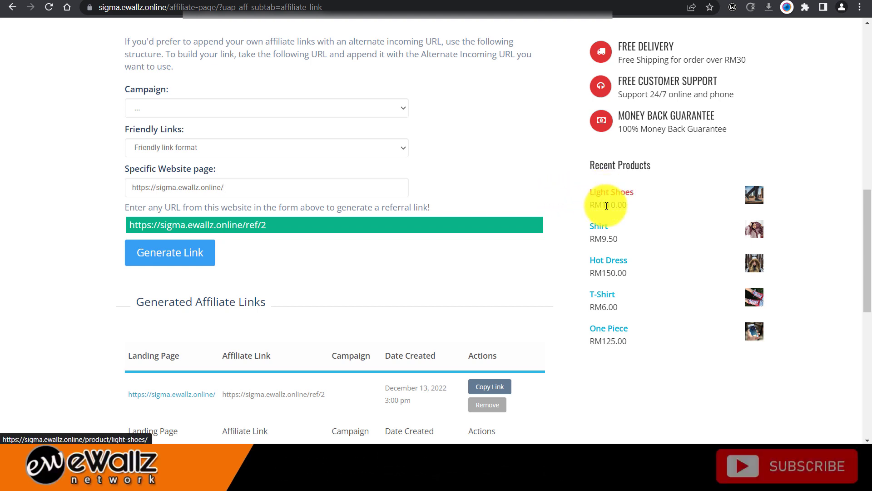
# - Paste the Light Shoes product link into Specific Website page and generate its referral link
pyautogui.rightClick(623, 199)
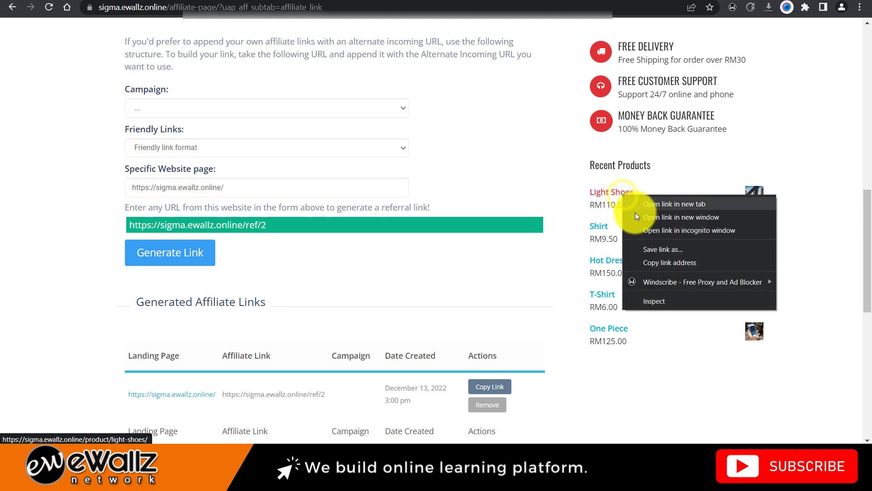
pyautogui.click(646, 265)
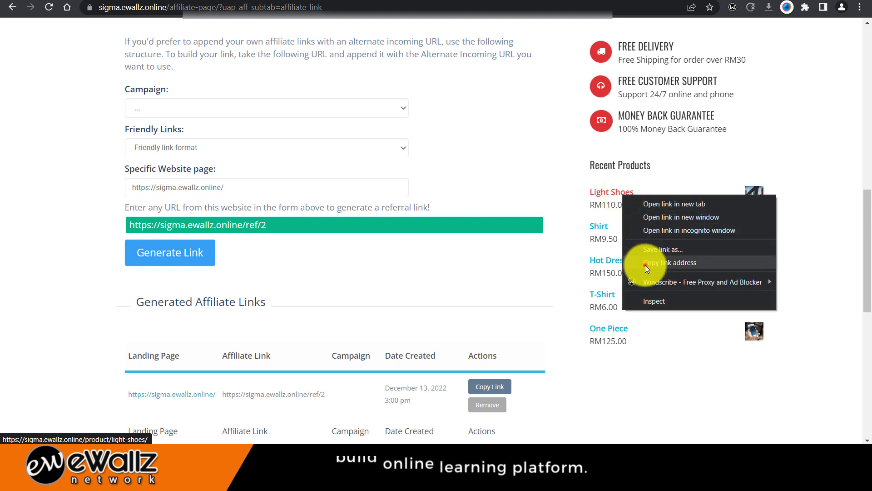
pyautogui.rightClick(269, 188)
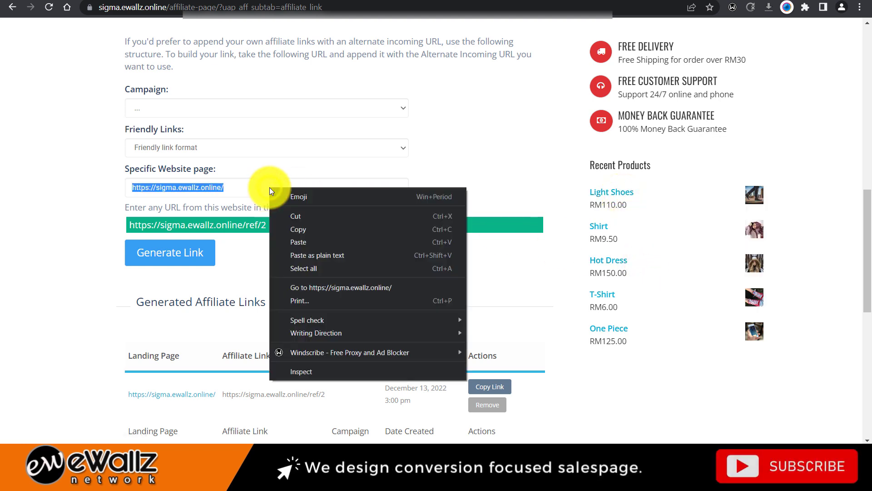
pyautogui.click(302, 243)
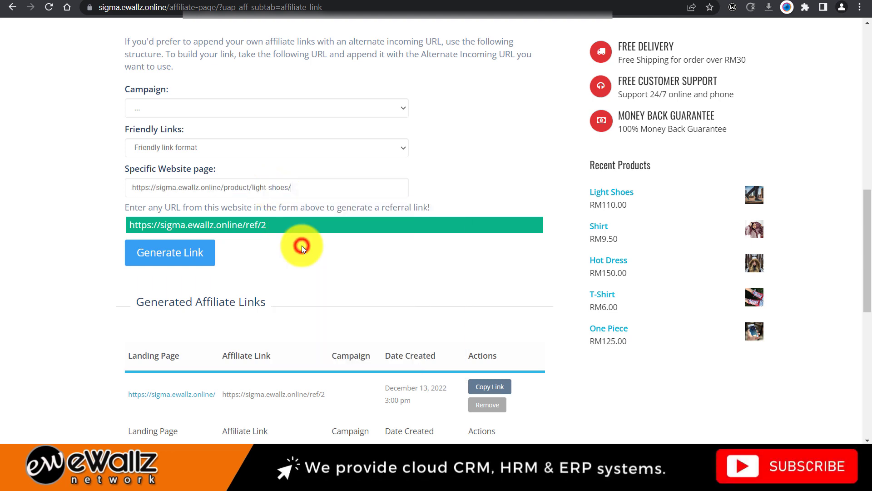
pyautogui.click(192, 261)
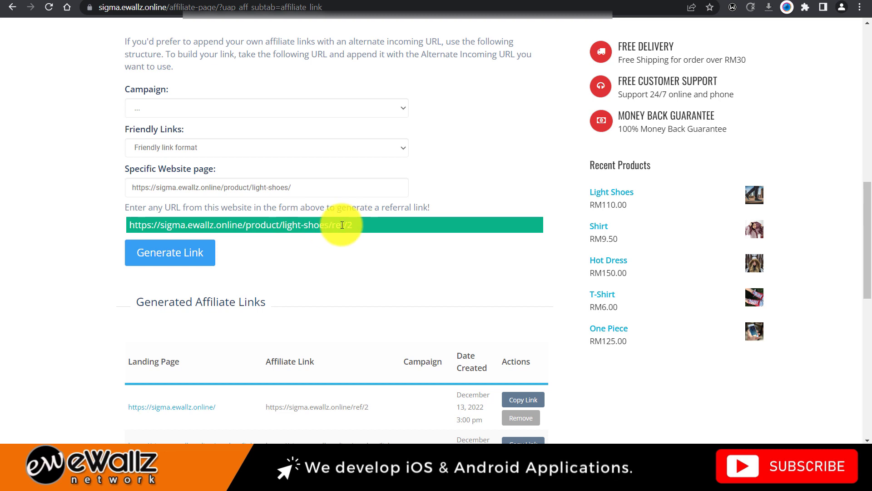
pyautogui.scroll(-4, 341, 224)
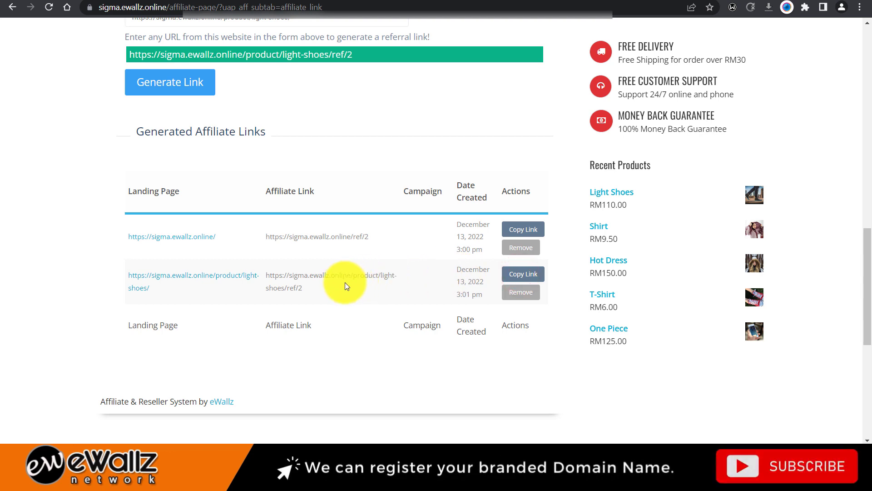
pyautogui.click(331, 6)
pyautogui.rightClick(331, 6)
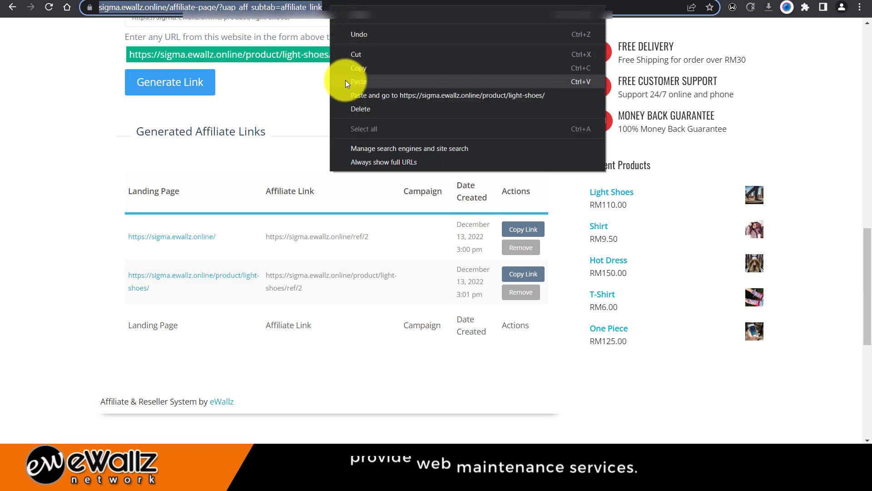
pyautogui.click(291, 271)
pyautogui.tripleClick(284, 274)
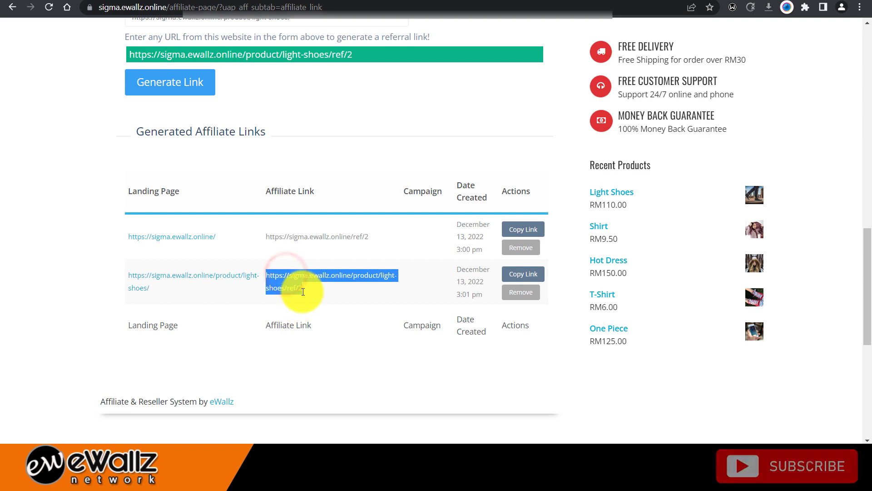
pyautogui.scroll(8, 326, 247)
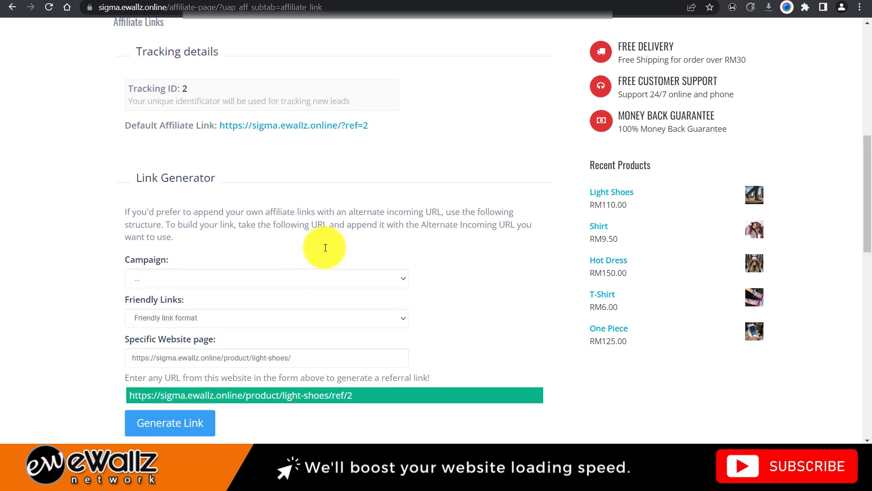
pyautogui.scroll(5, 325, 247)
pyautogui.moveTo(278, 185)
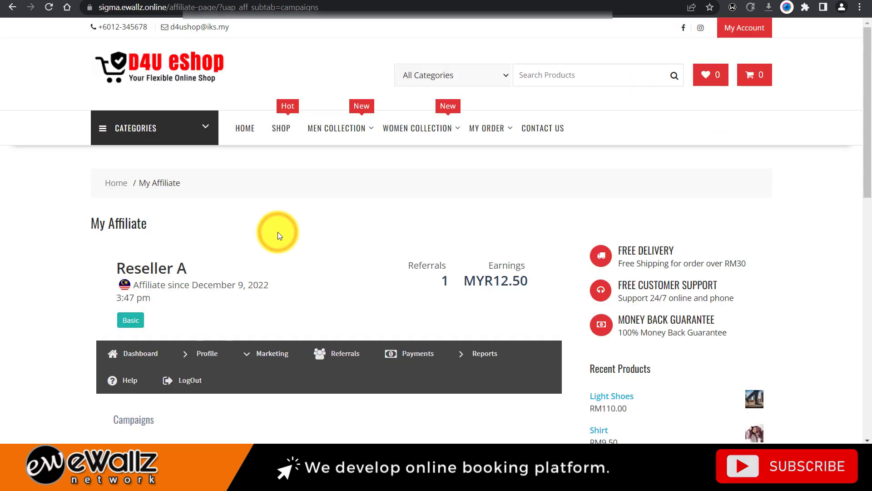
# - Open the Creatives page under Marketing
pyautogui.scroll(-5, 278, 236)
pyautogui.scroll(-1, 279, 237)
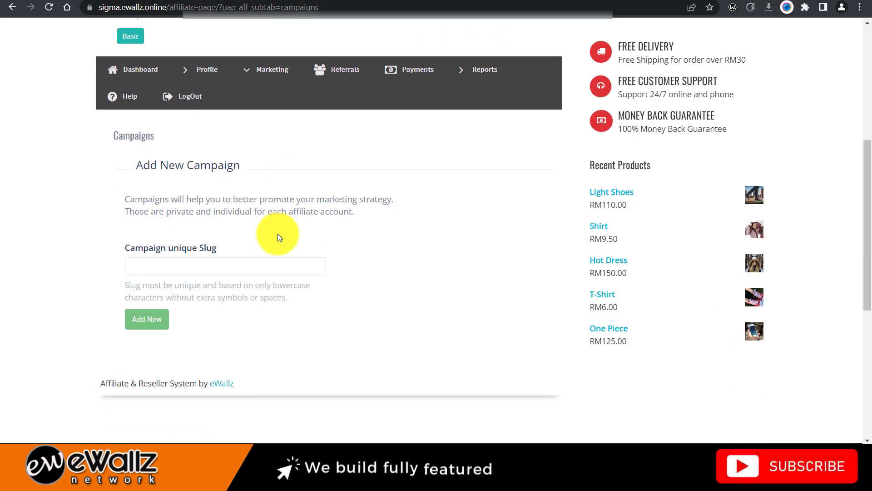
pyautogui.scroll(3, 278, 236)
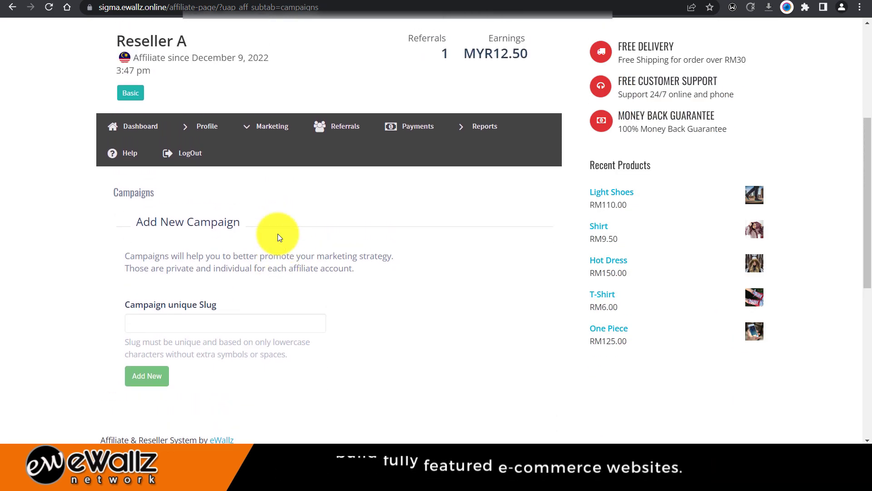
pyautogui.moveTo(273, 245)
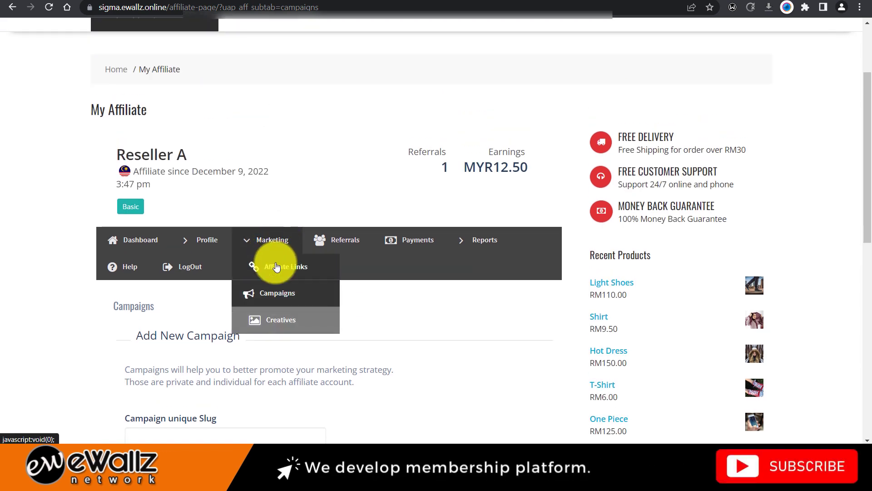
pyautogui.click(276, 320)
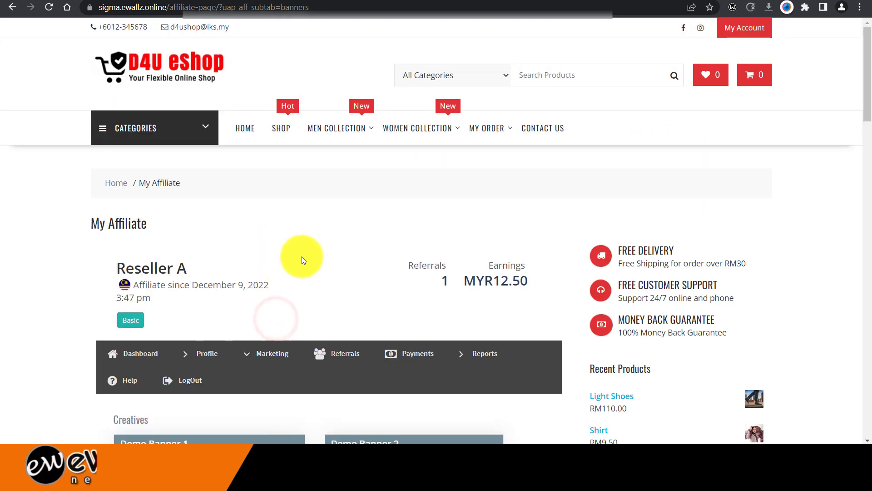
# - Scroll through Demo Banners 1–3, their sizes and embed-code boxes
pyautogui.scroll(-3, 295, 250)
pyautogui.scroll(-3, 291, 247)
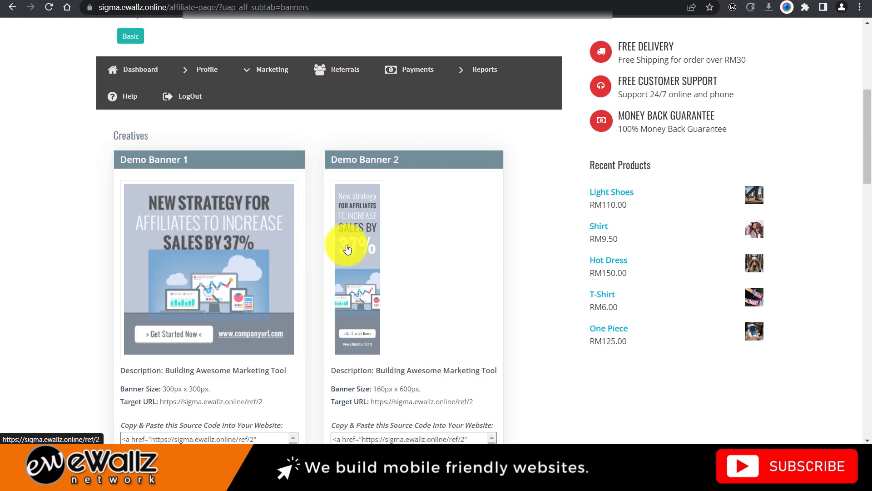
pyautogui.scroll(-6, 346, 243)
pyautogui.scroll(-2, 289, 211)
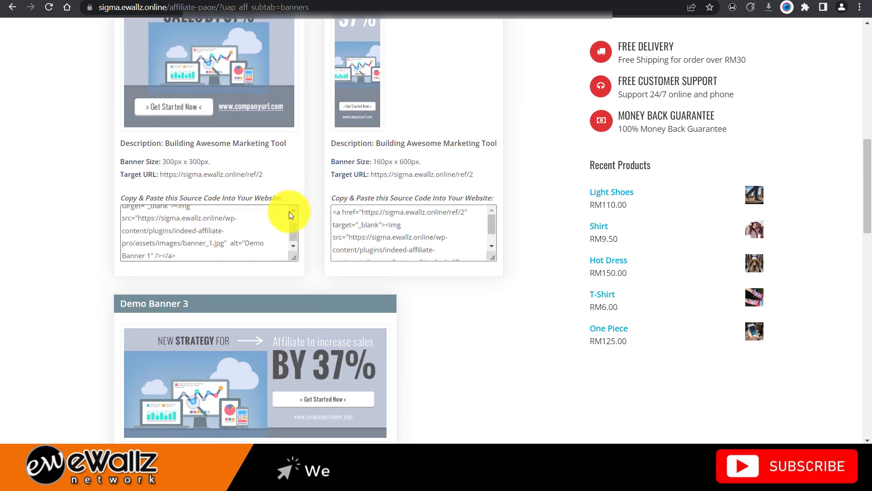
pyautogui.scroll(-3, 304, 209)
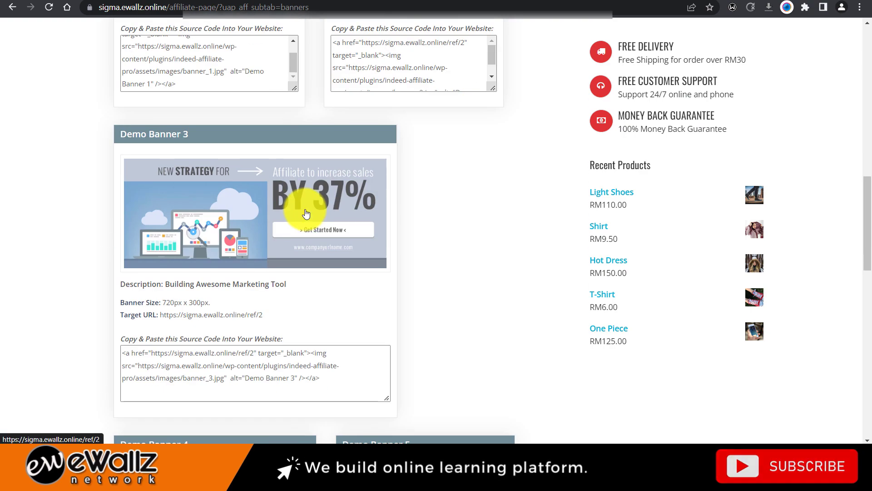
pyautogui.scroll(8, 304, 209)
pyautogui.scroll(-4, 305, 209)
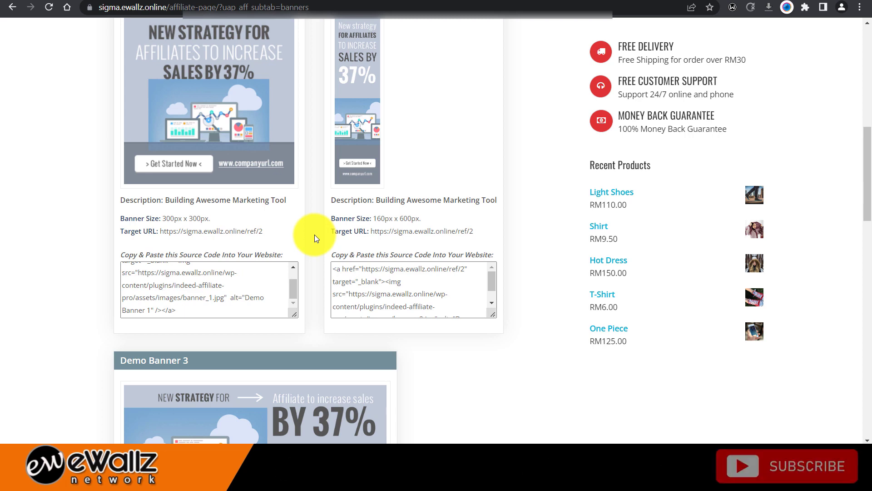
pyautogui.scroll(2, 309, 220)
pyautogui.scroll(2, 310, 221)
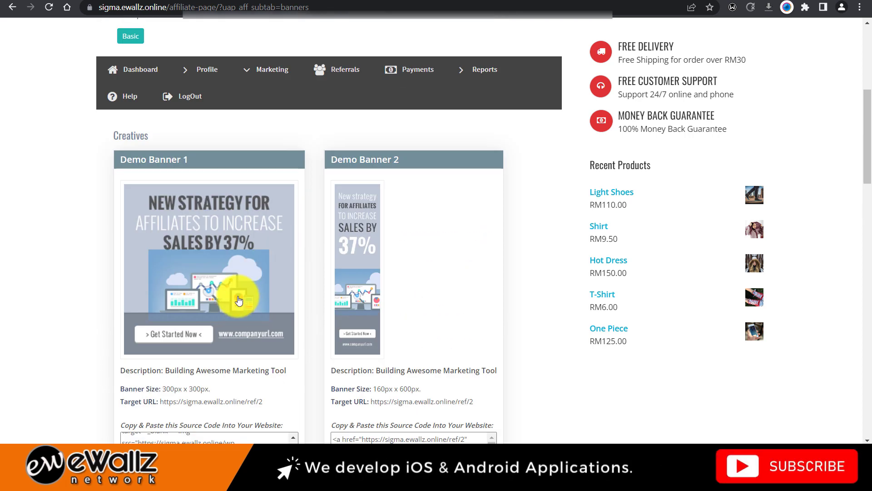
pyautogui.scroll(-3, 237, 309)
pyautogui.scroll(5, 303, 263)
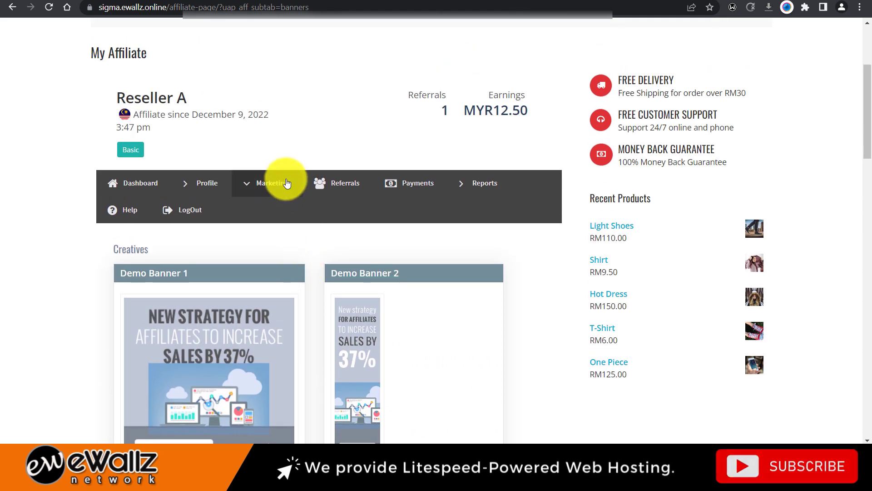
# - Open and reload the Referrals section, scrolling through its contents
pyautogui.click(285, 181)
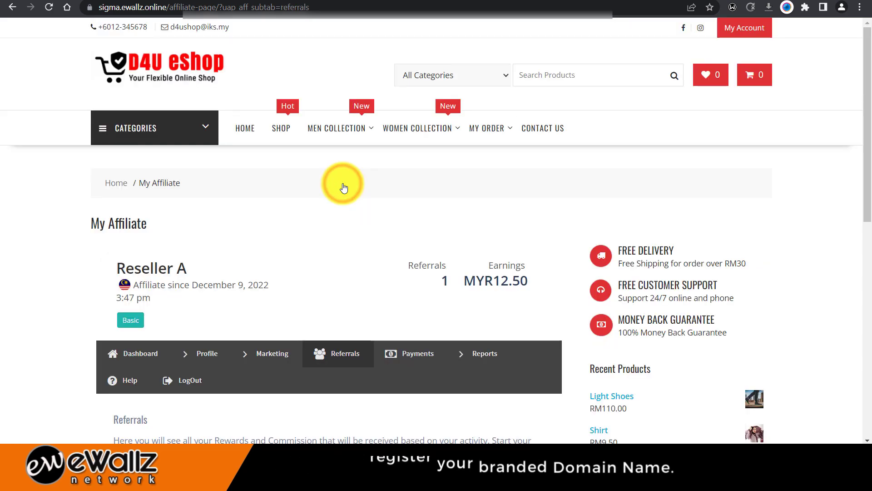
pyautogui.scroll(-4, 347, 228)
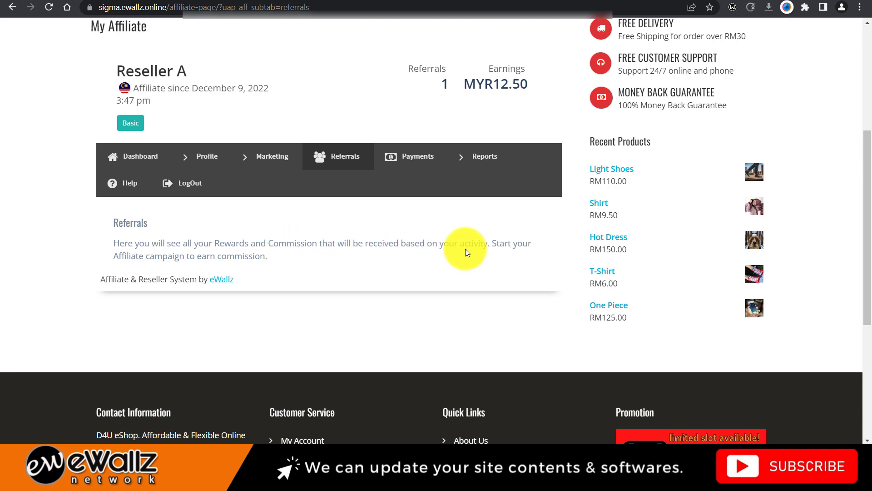
pyautogui.click(335, 156)
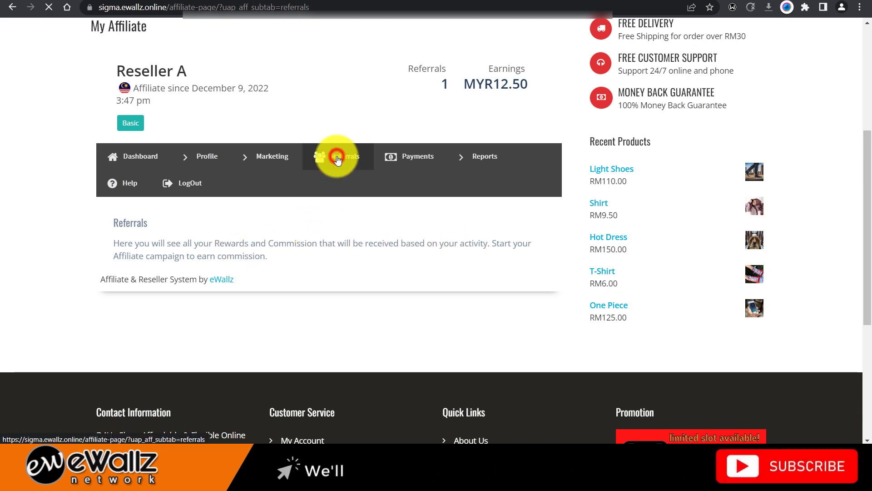
pyautogui.scroll(-4, 338, 160)
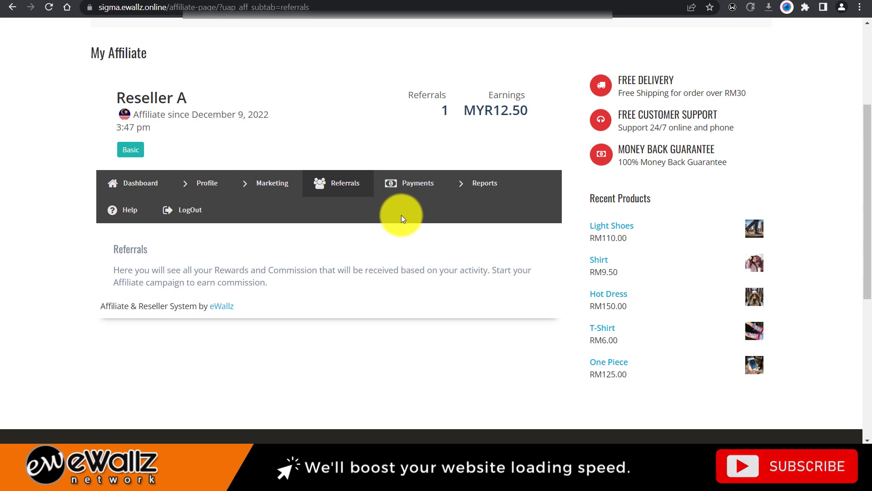
# - Open Payments and review the MYR12.50 total and Withdrawn History table
pyautogui.click(409, 183)
pyautogui.scroll(-6, 411, 183)
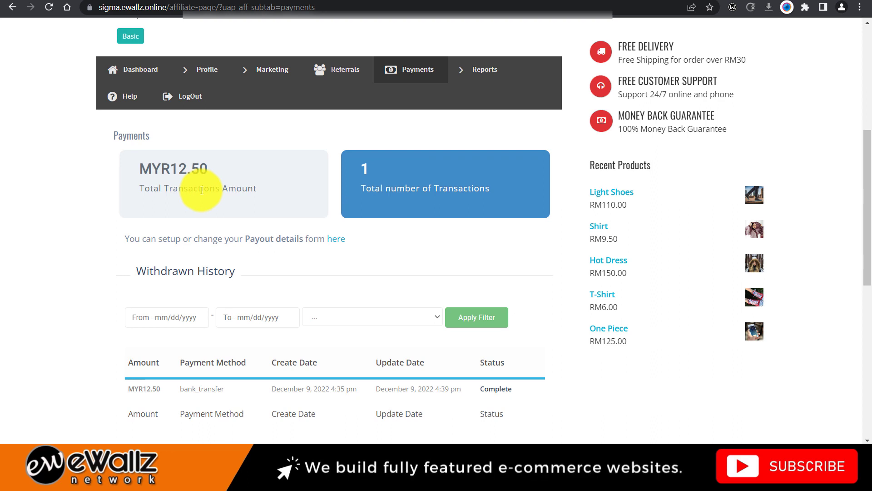
pyautogui.scroll(-3, 202, 189)
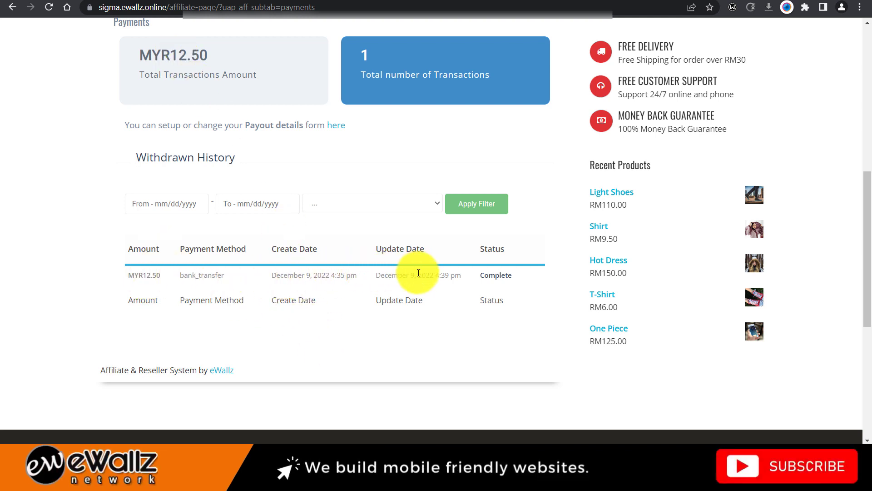
pyautogui.scroll(3, 418, 272)
pyautogui.click(476, 128)
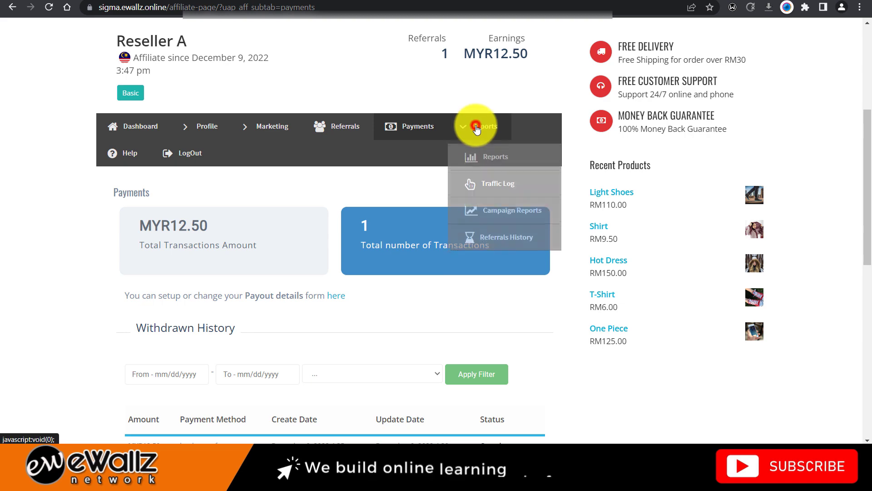
# - Review the Reports overview and then the Traffic Log of link clicks
pyautogui.click(486, 149)
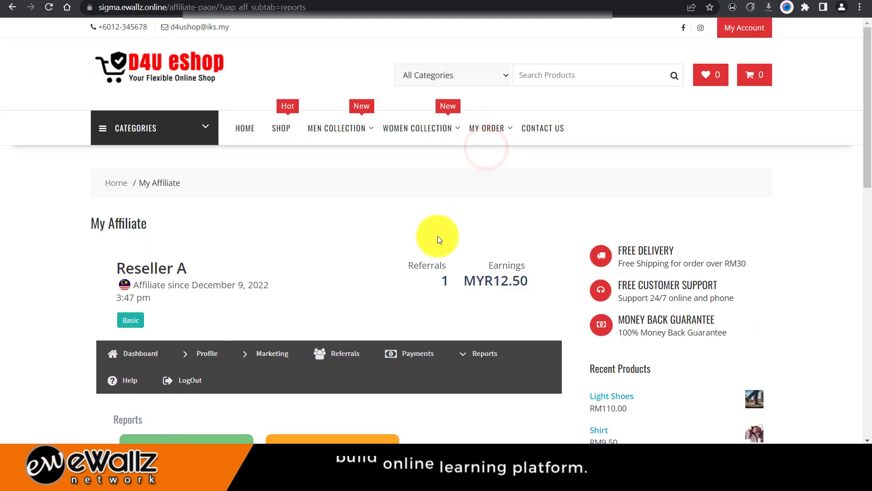
pyautogui.scroll(-6, 438, 237)
pyautogui.scroll(2, 438, 238)
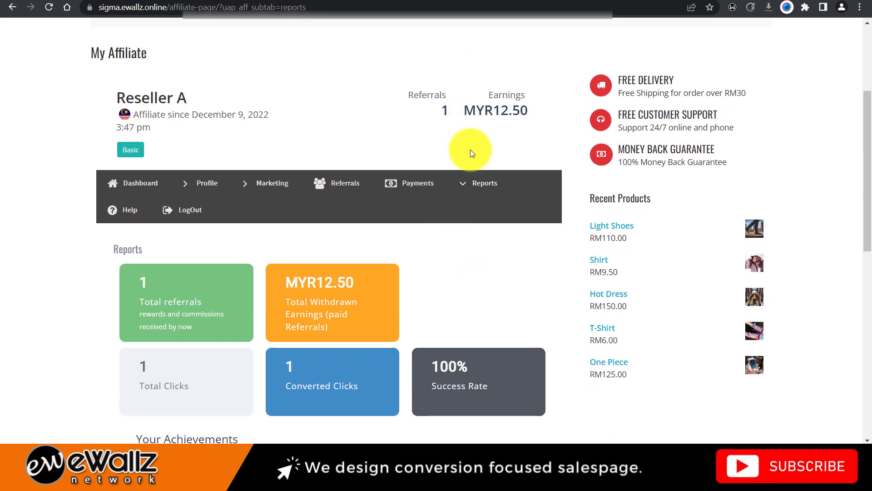
pyautogui.click(472, 184)
pyautogui.click(493, 243)
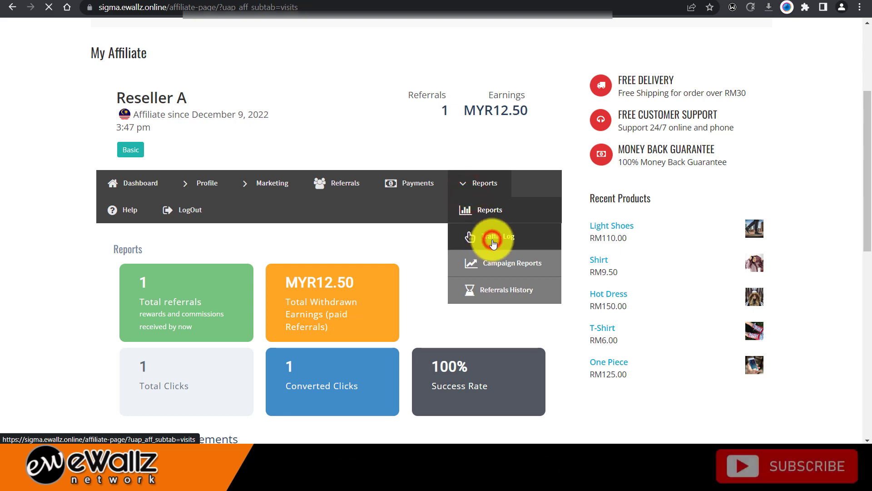
pyautogui.scroll(-7, 493, 243)
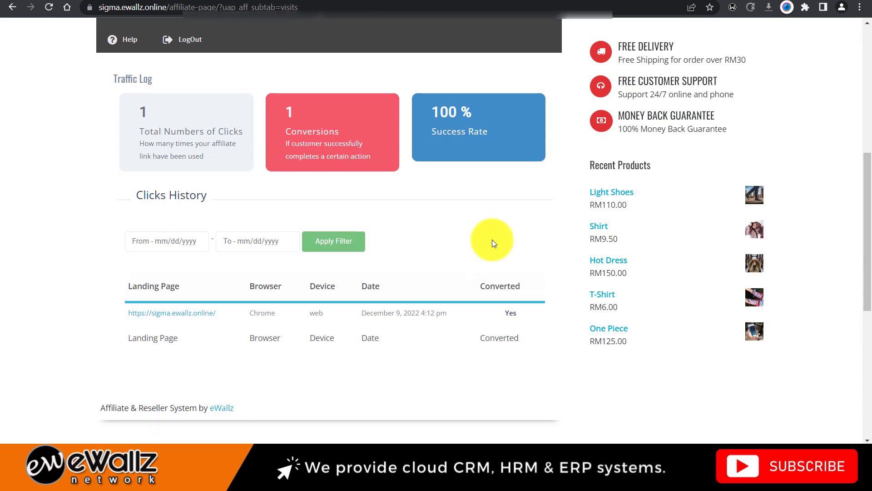
pyautogui.scroll(3, 492, 239)
# - Check Campaign Reports, then Referrals History with its verified MYR12.50 referral
pyautogui.click(475, 123)
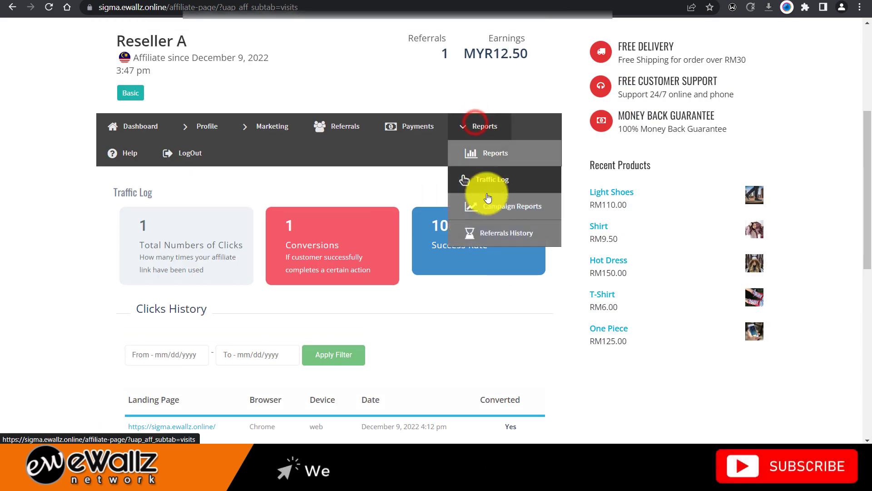
pyautogui.click(492, 210)
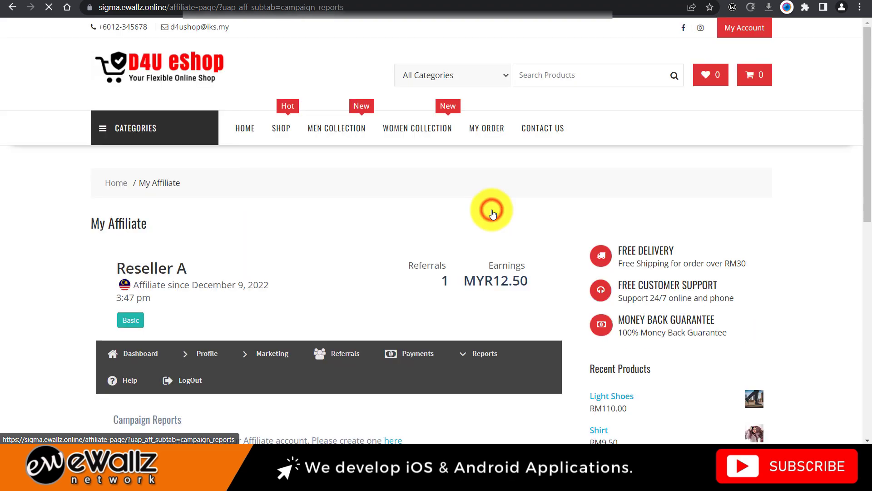
pyautogui.scroll(-3, 482, 241)
pyautogui.click(484, 243)
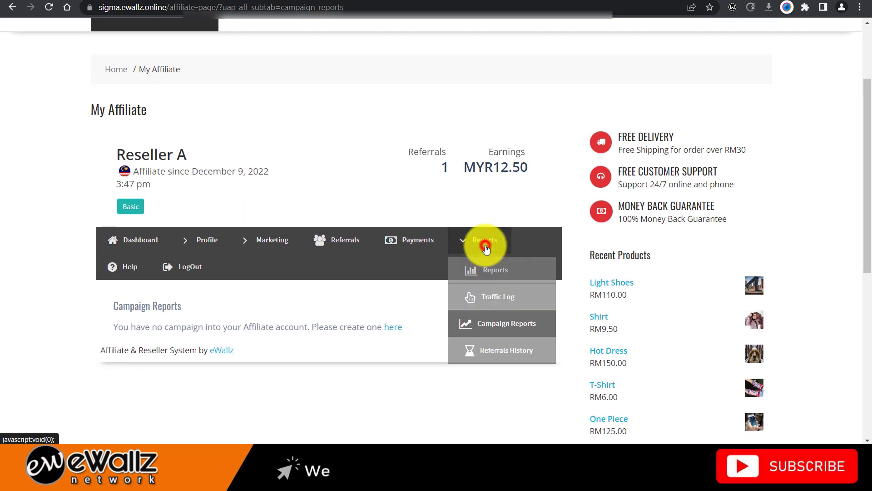
pyautogui.click(483, 349)
pyautogui.scroll(-3, 449, 311)
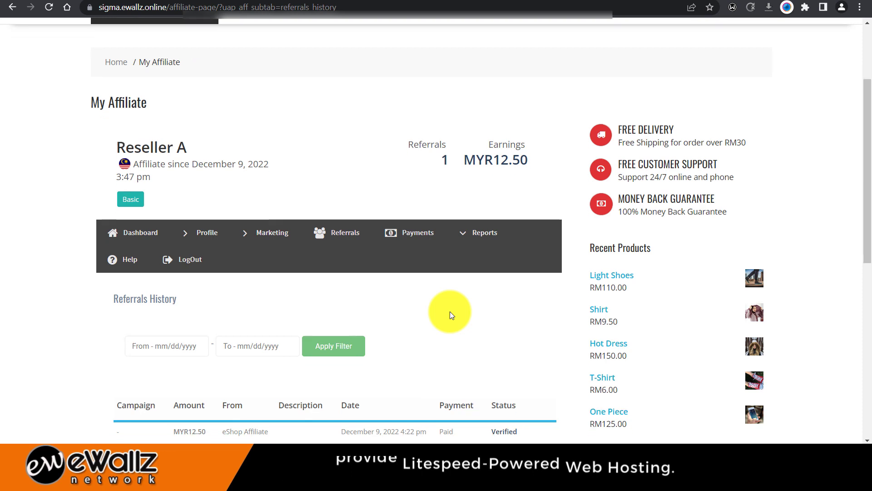
pyautogui.scroll(-2, 382, 334)
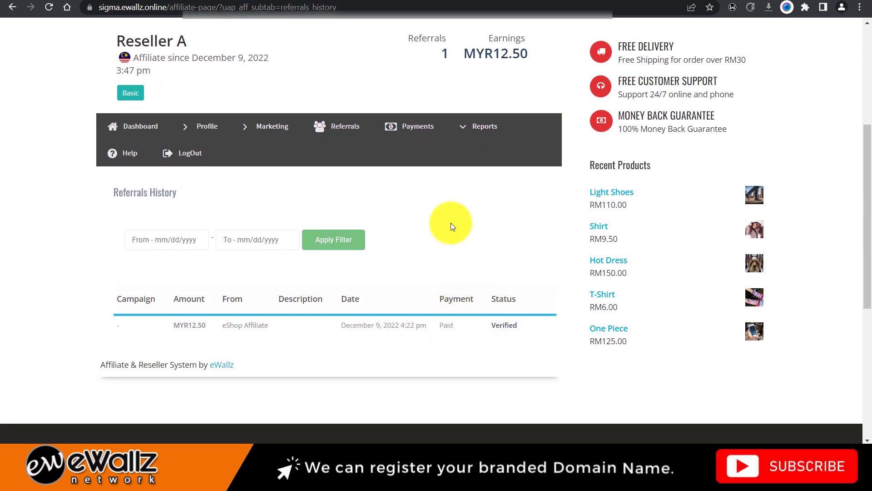
pyautogui.scroll(2, 451, 226)
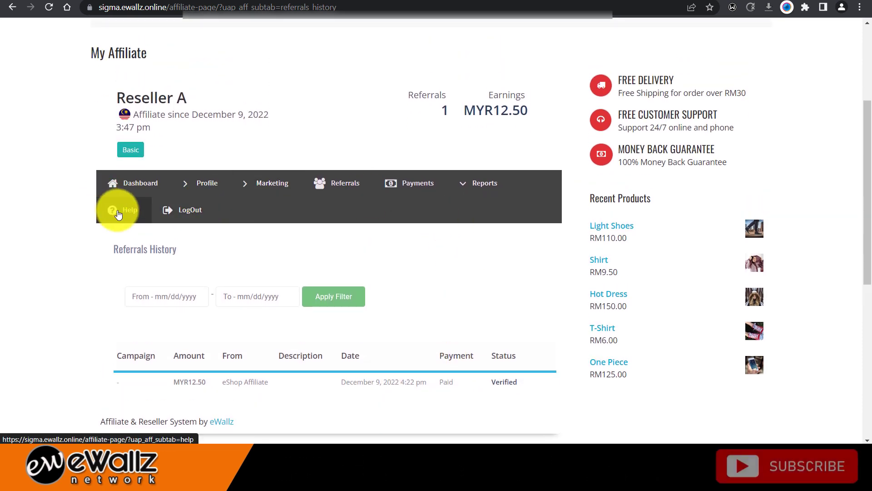
# - Read the Help page on referral tracking and commission, then log out of the affiliate account
pyautogui.scroll(-5, 118, 211)
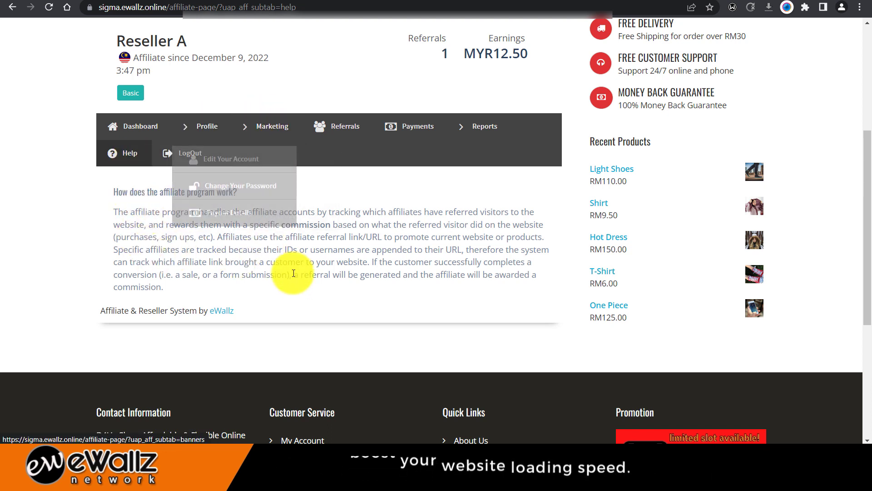
pyautogui.scroll(3, 204, 214)
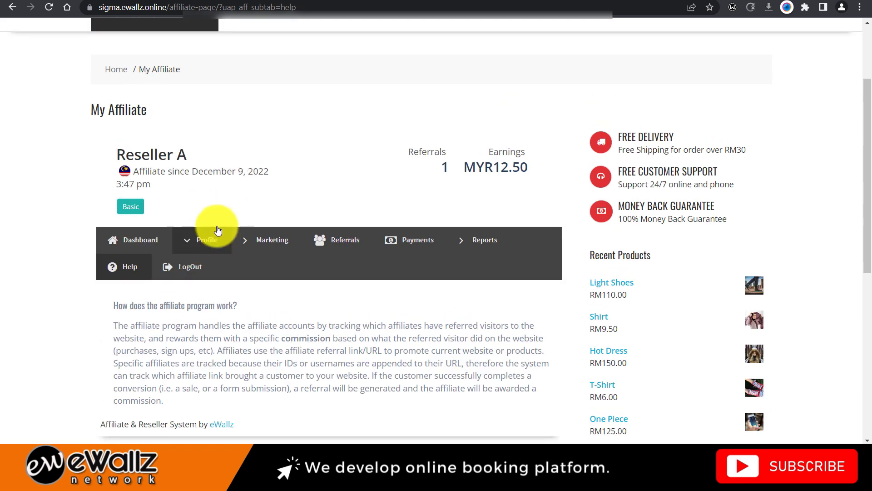
pyautogui.moveTo(205, 239)
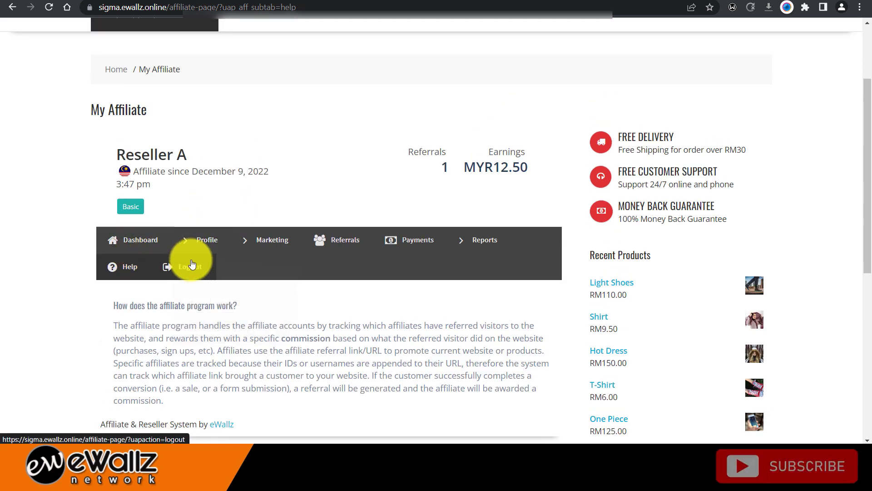
pyautogui.click(162, 267)
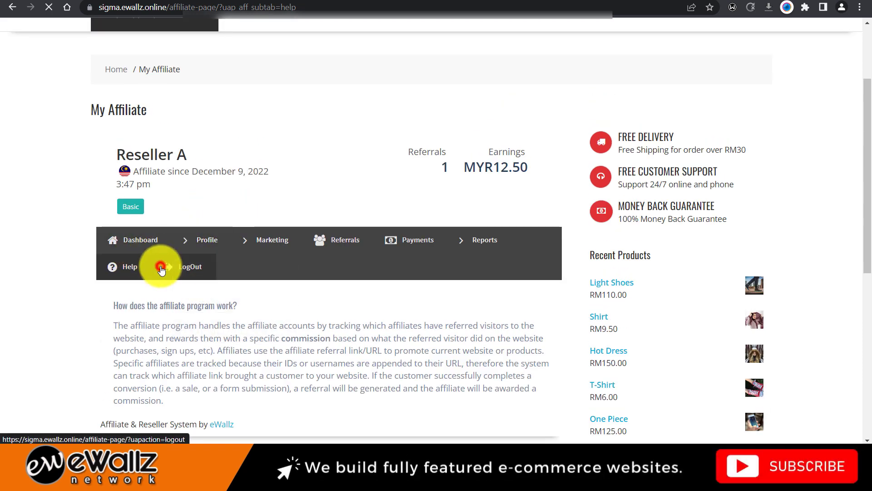